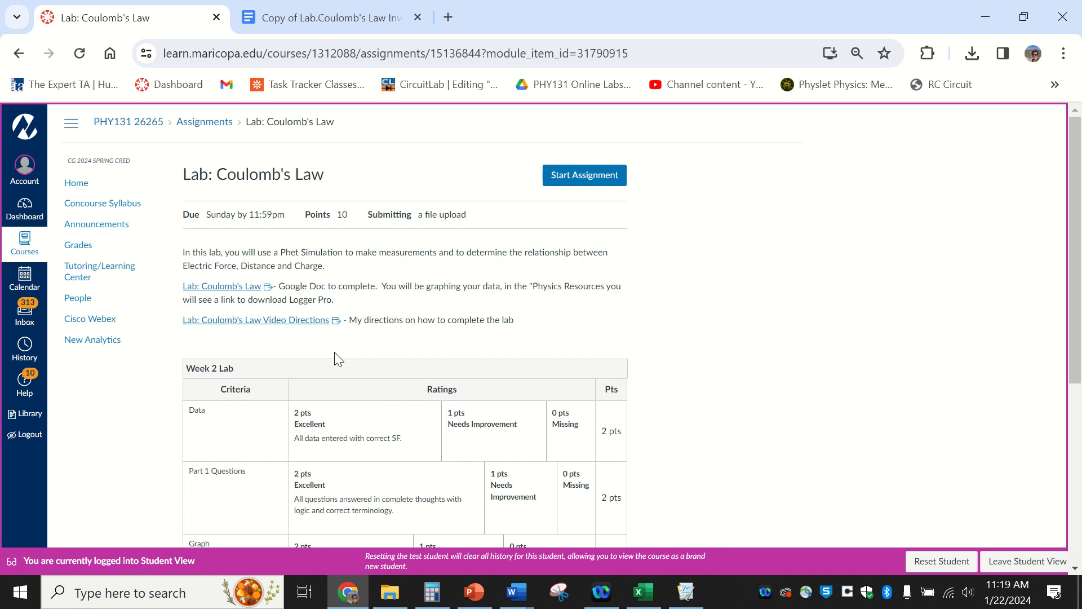
# Review the graphing instructions in the Coulomb's Law lab document and the course's Logger Pro Download Instructions page.
pyautogui.click(337, 11)
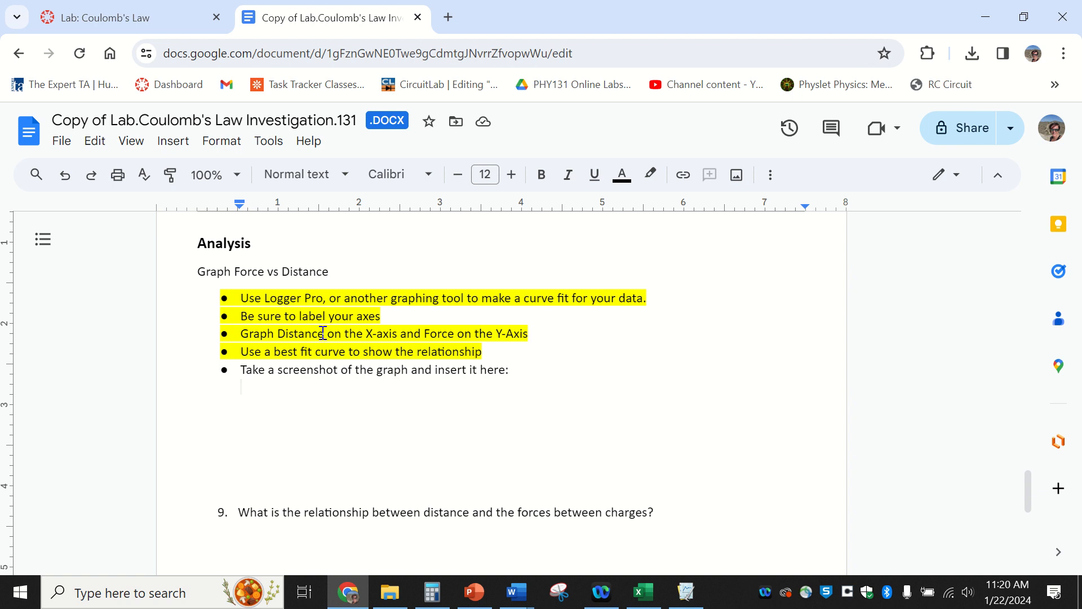
pyautogui.click(151, 9)
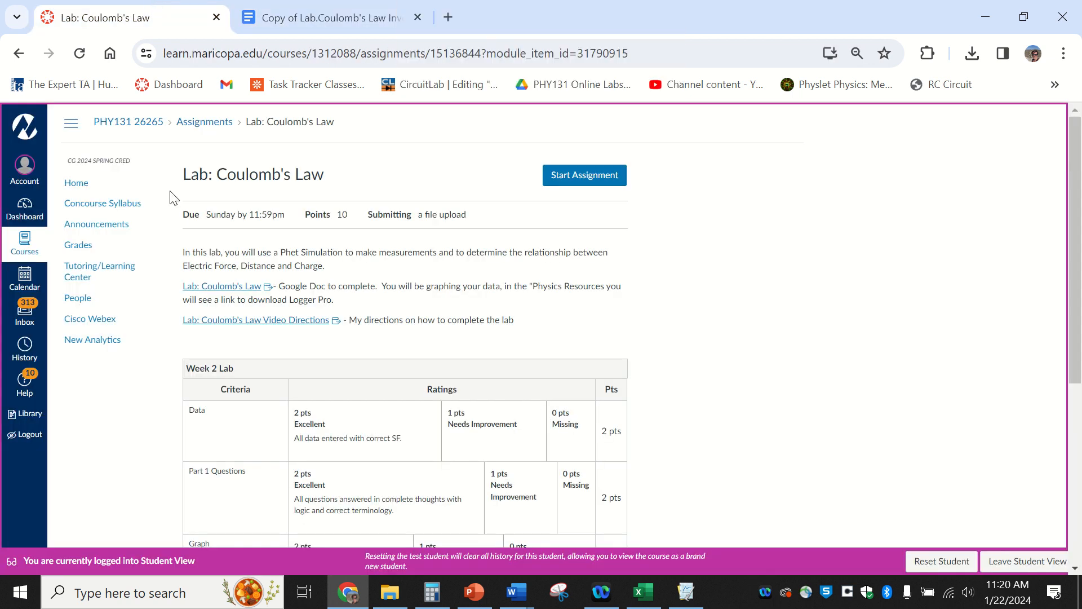
pyautogui.click(115, 122)
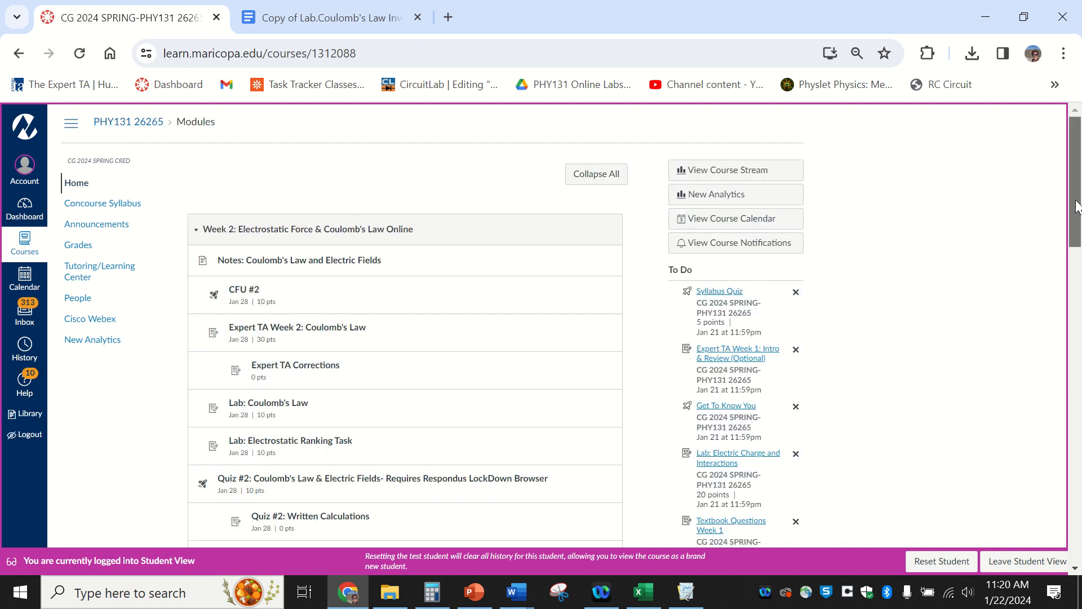
pyautogui.moveTo(1073, 210); pyautogui.dragTo(1065, 531)
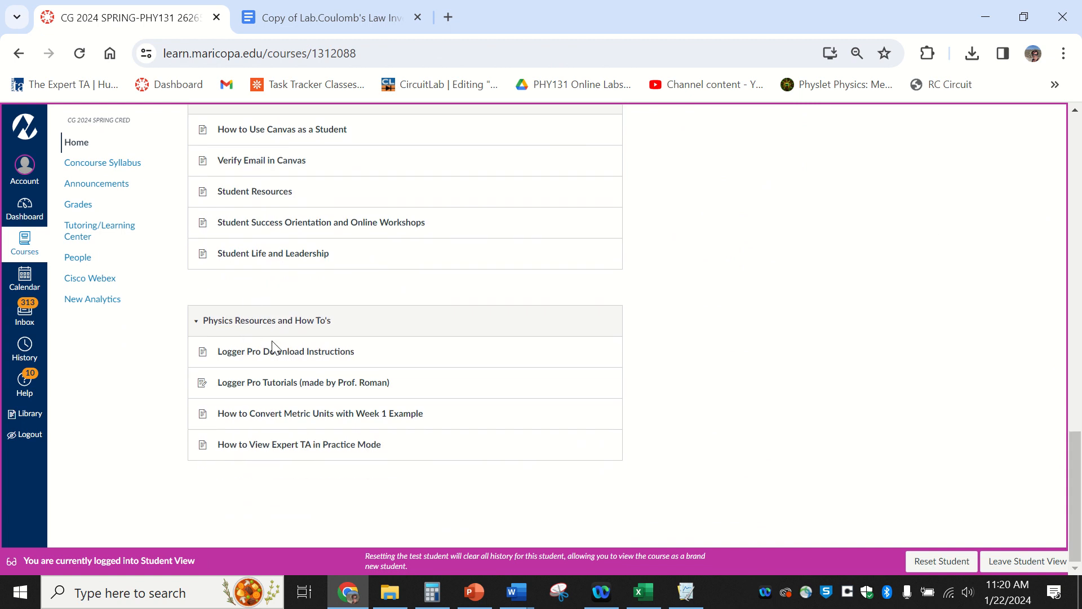
pyautogui.click(277, 360)
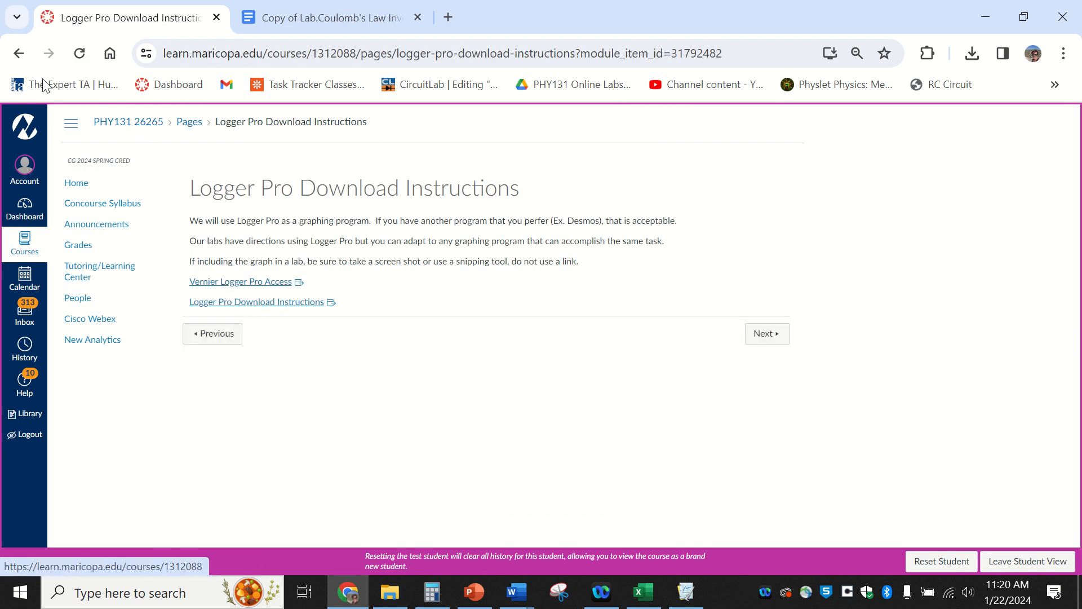
pyautogui.click(18, 53)
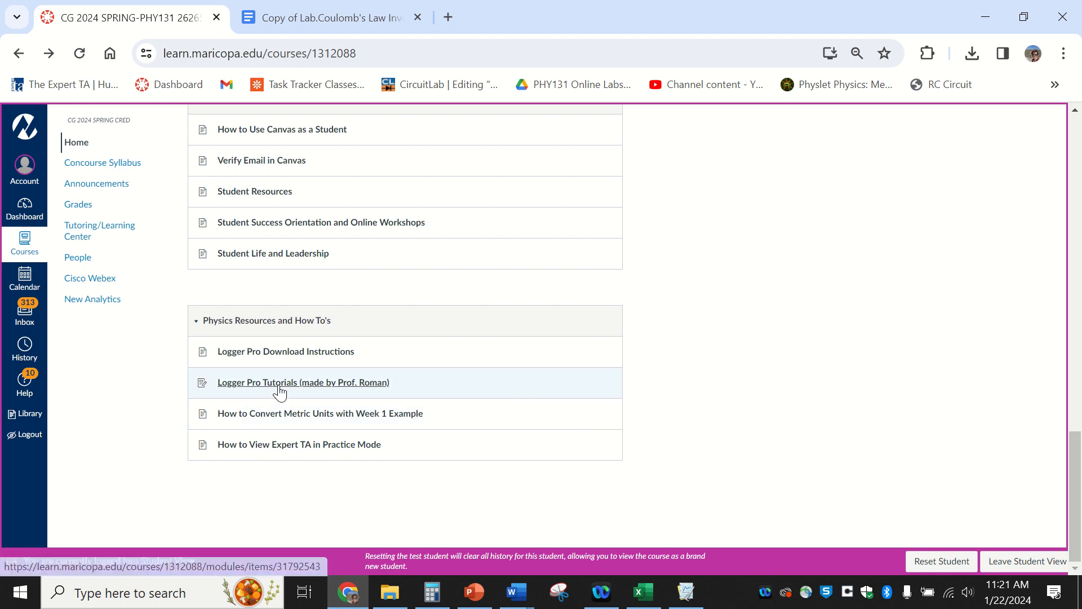
# Add "and Title" to the bullet "Be sure to label your axes" in the lab document's Analysis section.
pyautogui.click(688, 606)
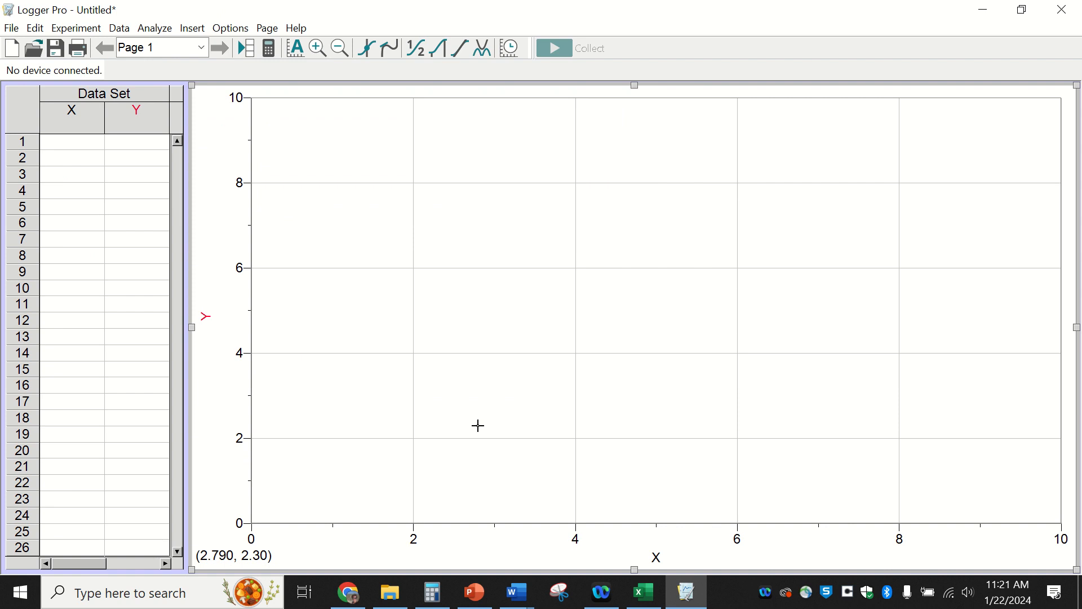
pyautogui.click(349, 592)
pyautogui.click(356, 4)
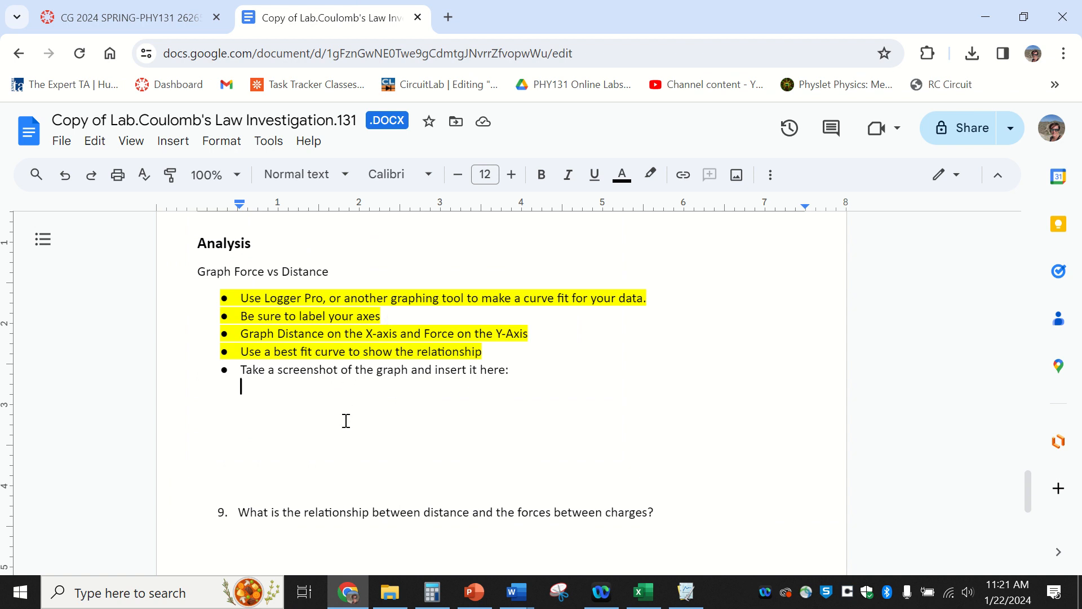
pyautogui.click(403, 316)
pyautogui.write('and Title')
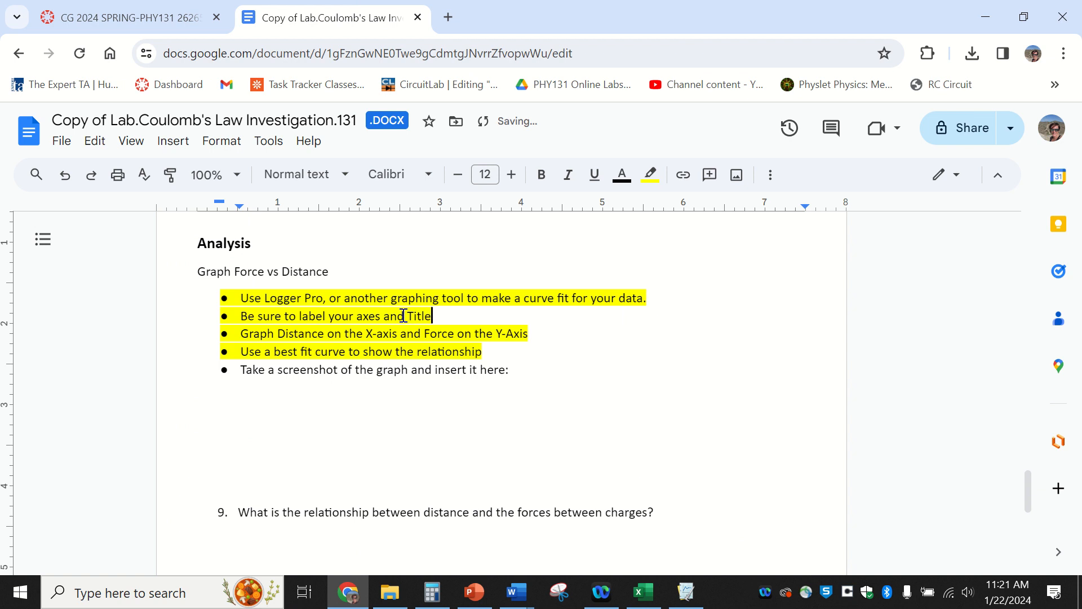
pyautogui.click(474, 454)
# Switch to Logger Pro and title the graph "Force vs Distance".
pyautogui.click(686, 592)
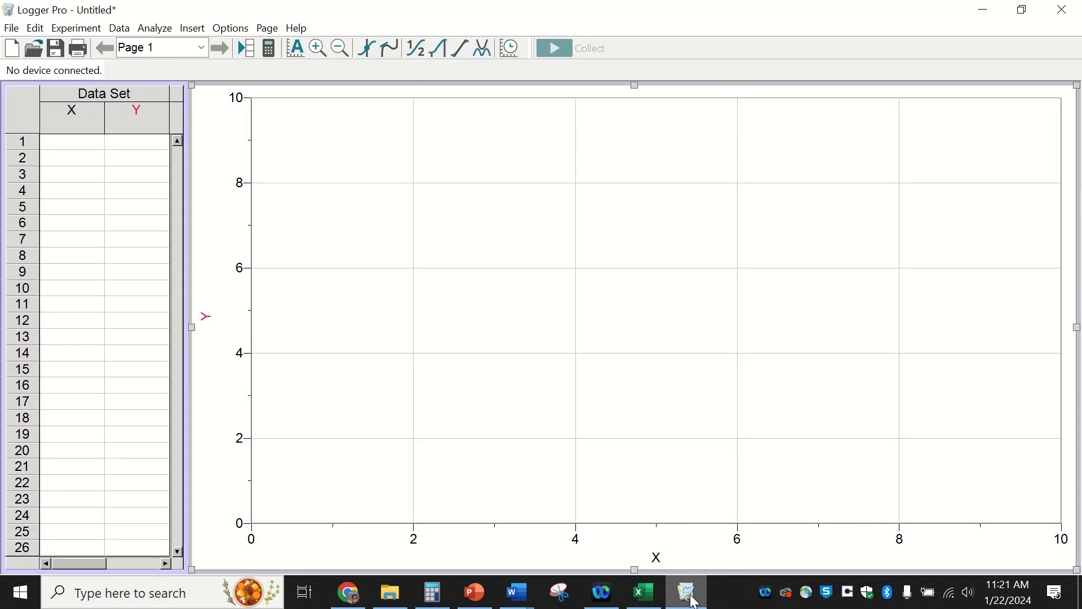
pyautogui.click(228, 28)
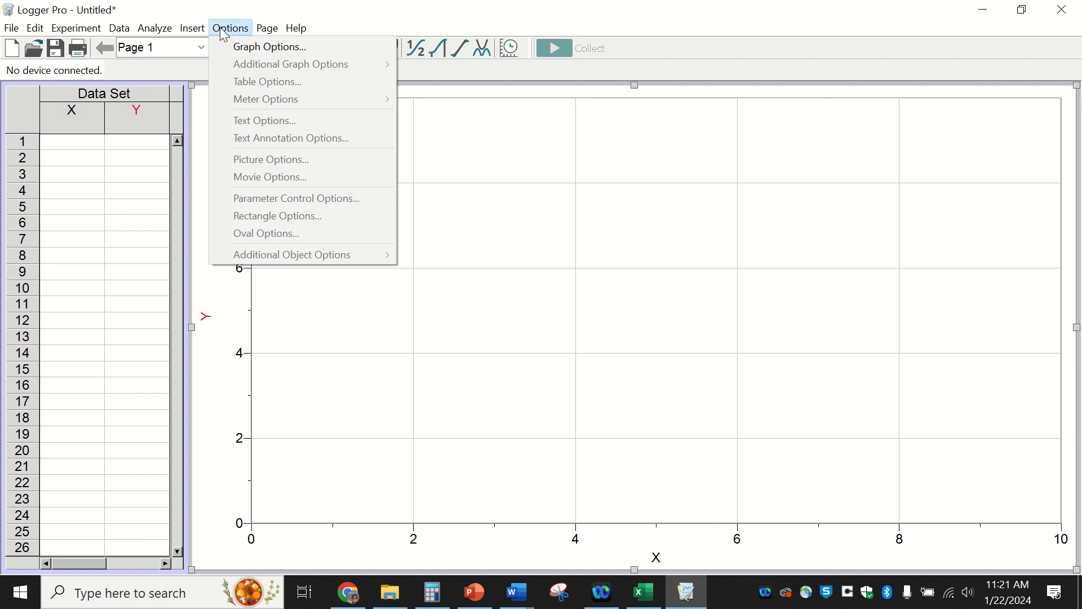
pyautogui.click(239, 47)
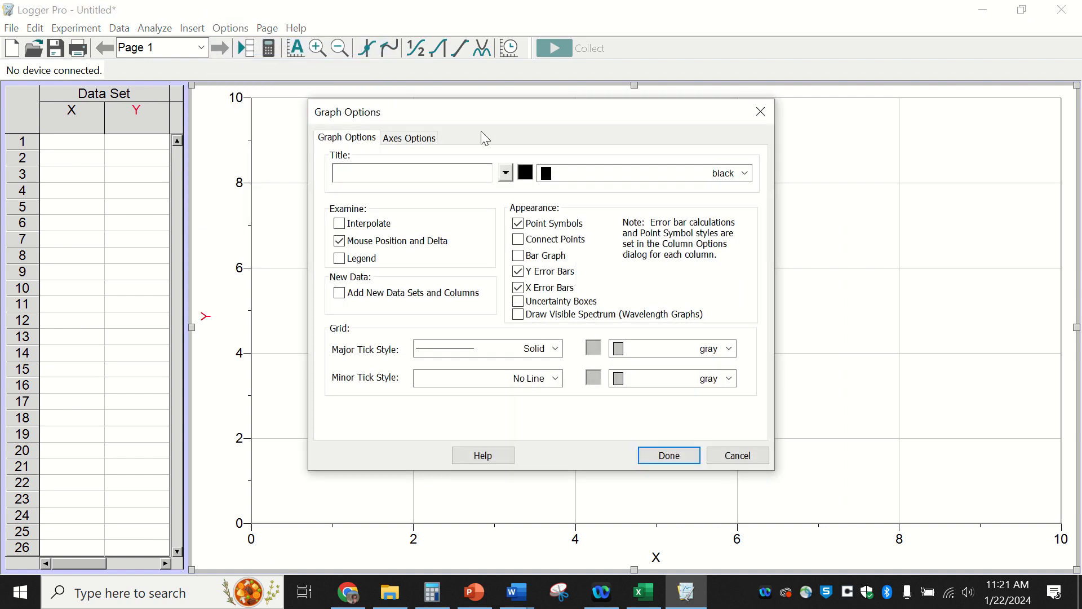
pyautogui.click(767, 110)
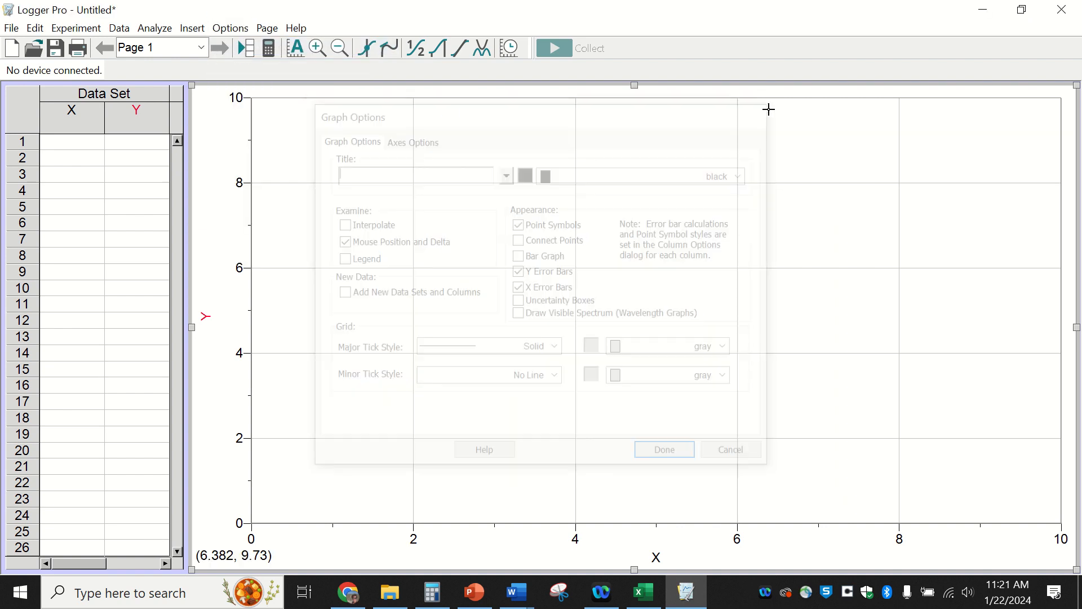
pyautogui.doubleClick(598, 206)
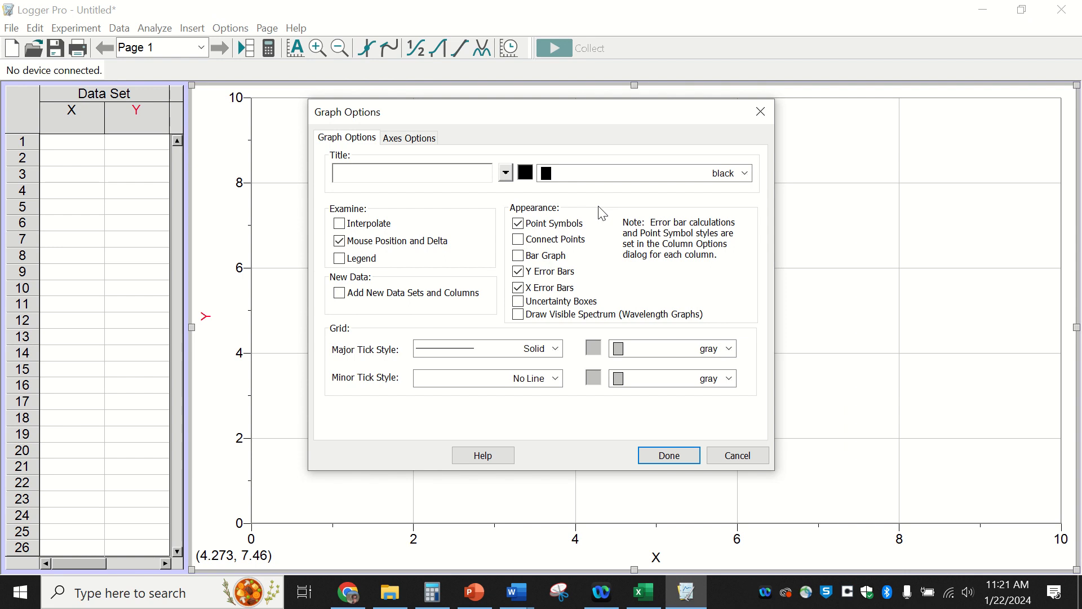
pyautogui.write('Force vs Distance')
pyautogui.click(670, 455)
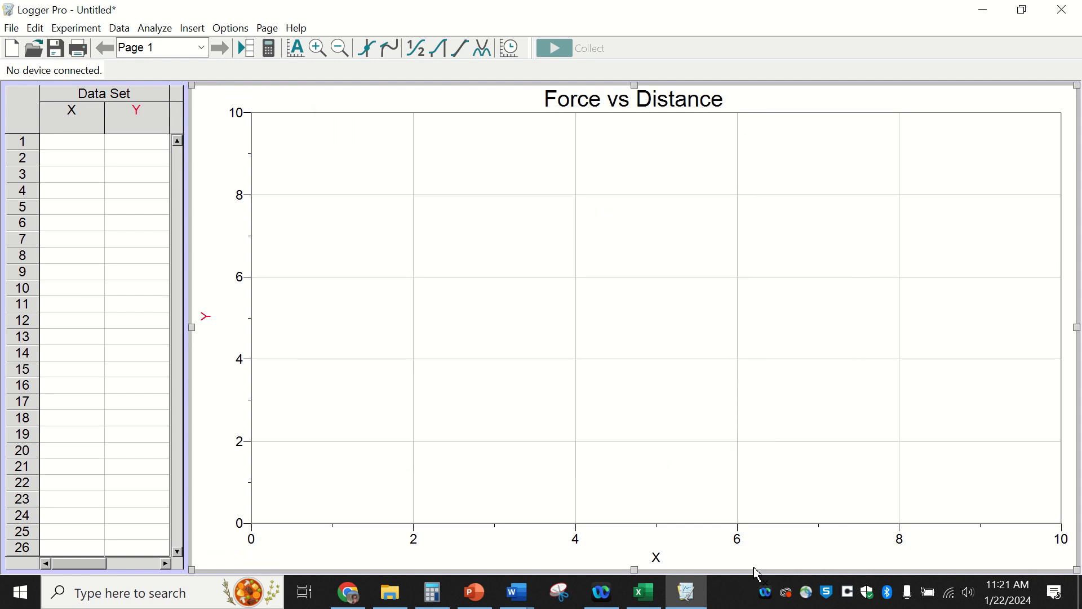
# Check the axis instructions in the lab document and define the X column as Distance, short name r, units m.
pyautogui.click(348, 592)
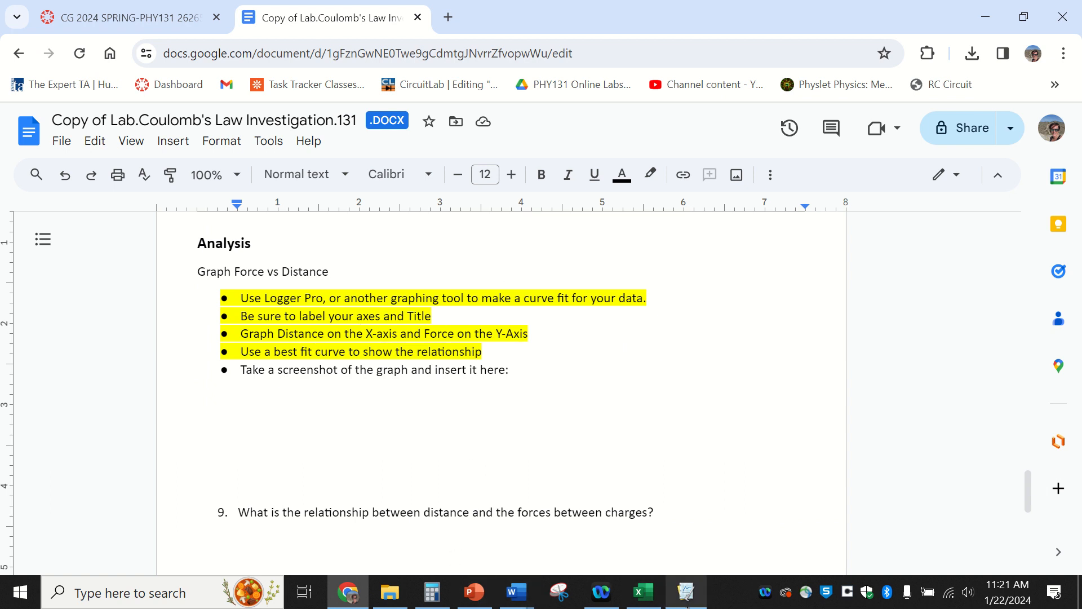
pyautogui.click(685, 591)
pyautogui.doubleClick(72, 113)
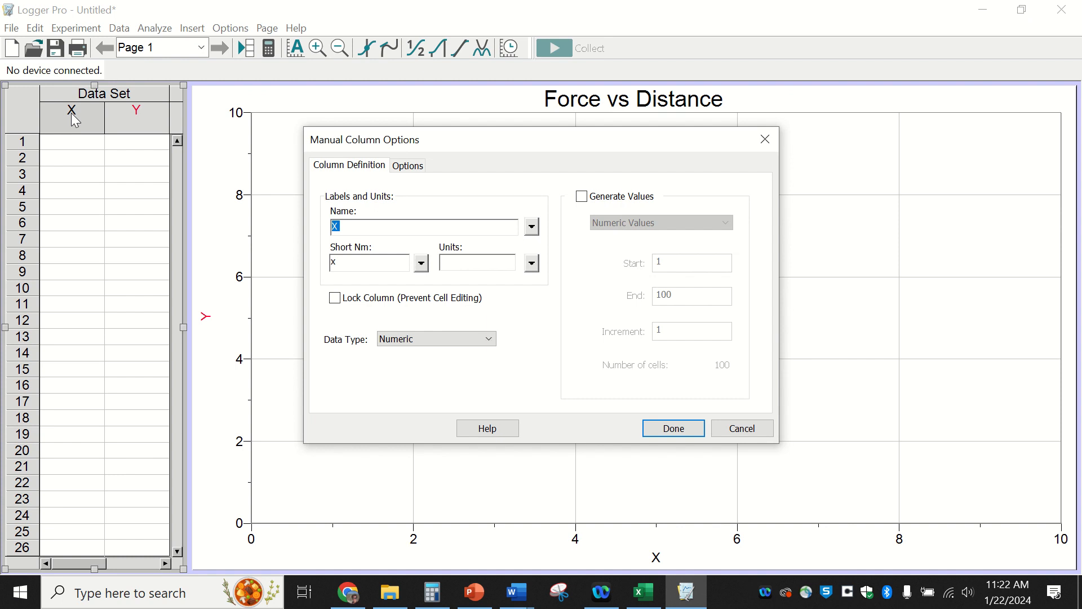
pyautogui.write('Distance')
pyautogui.press('Tab')
pyautogui.write('r')
pyautogui.press('Tab')
pyautogui.press('Tab')
pyautogui.write('m')
pyautogui.click(670, 428)
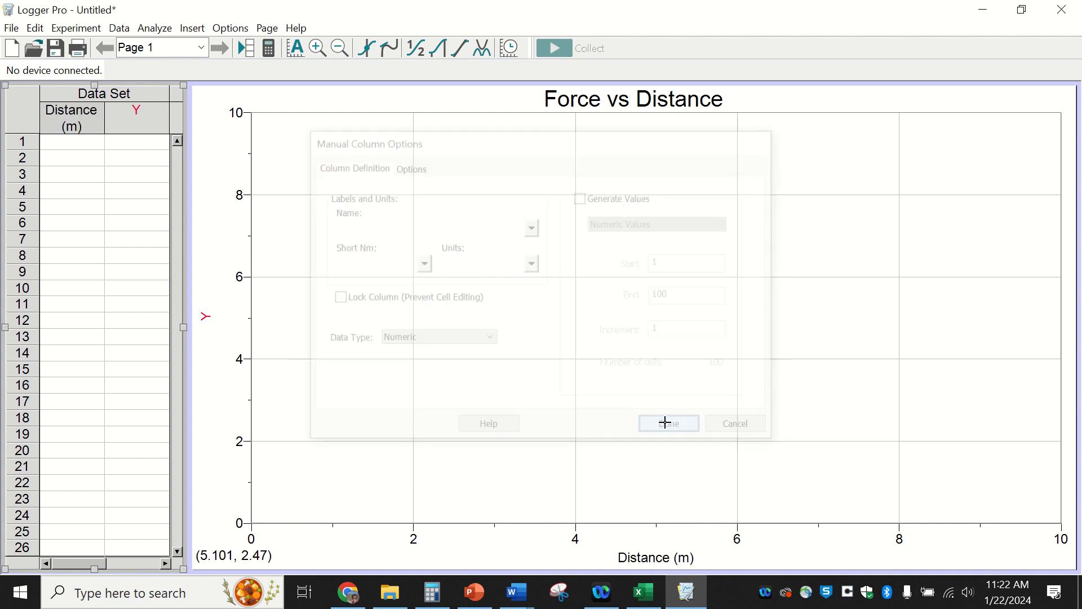
# Define the Y column with the name Force and units N.
pyautogui.doubleClick(140, 135)
pyautogui.write('F')
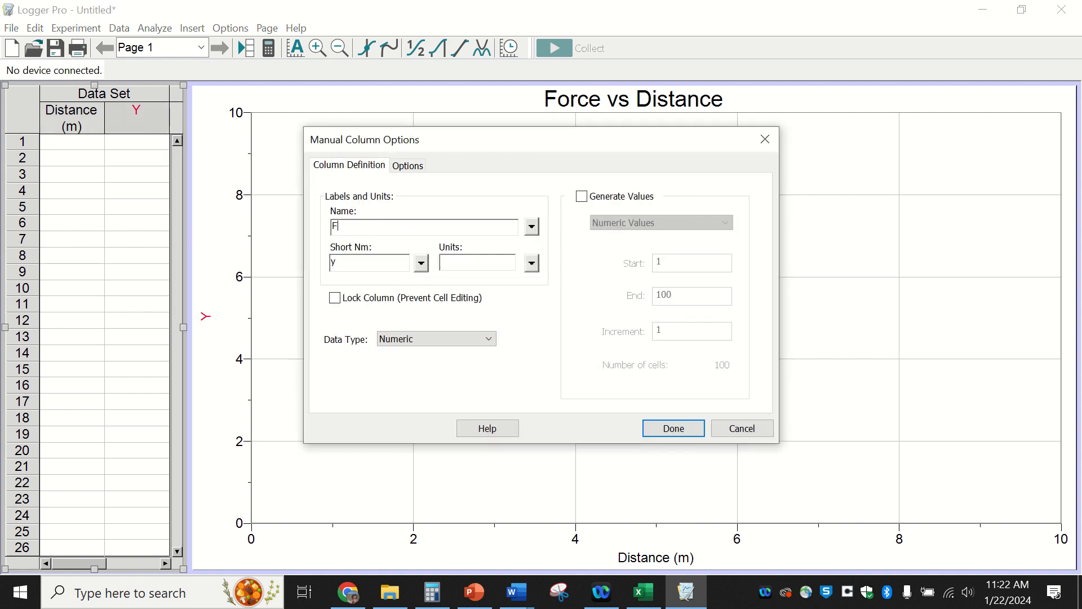
pyautogui.write('orce')
pyautogui.press('Tab')
pyautogui.click(445, 262)
pyautogui.write('N')
pyautogui.click(653, 428)
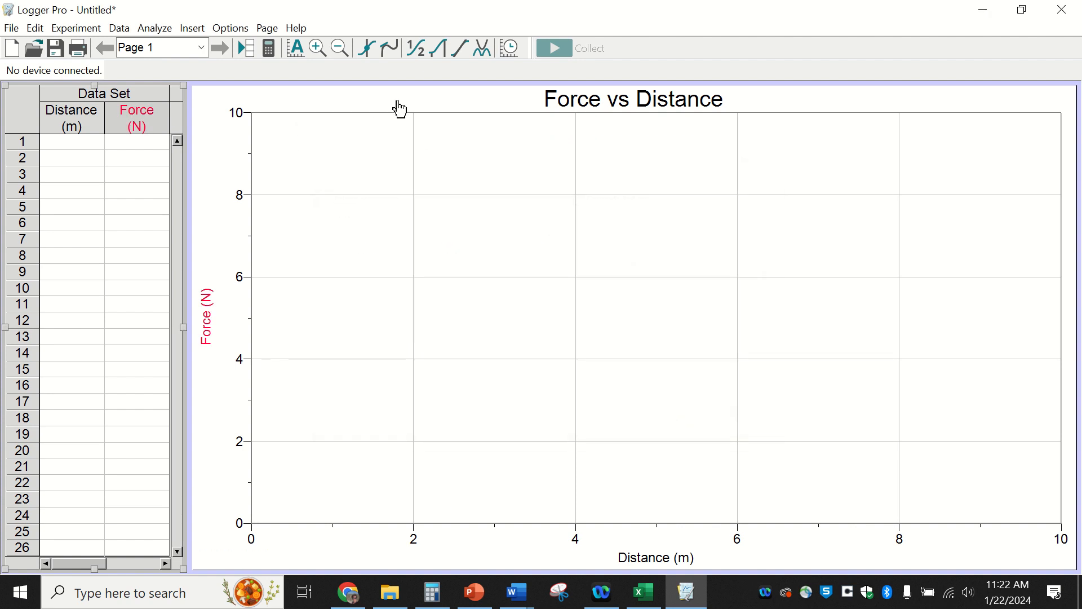
# Enter the distances 1, 2, 3 and 4 in the first four rows of the Distance column.
pyautogui.click(71, 141)
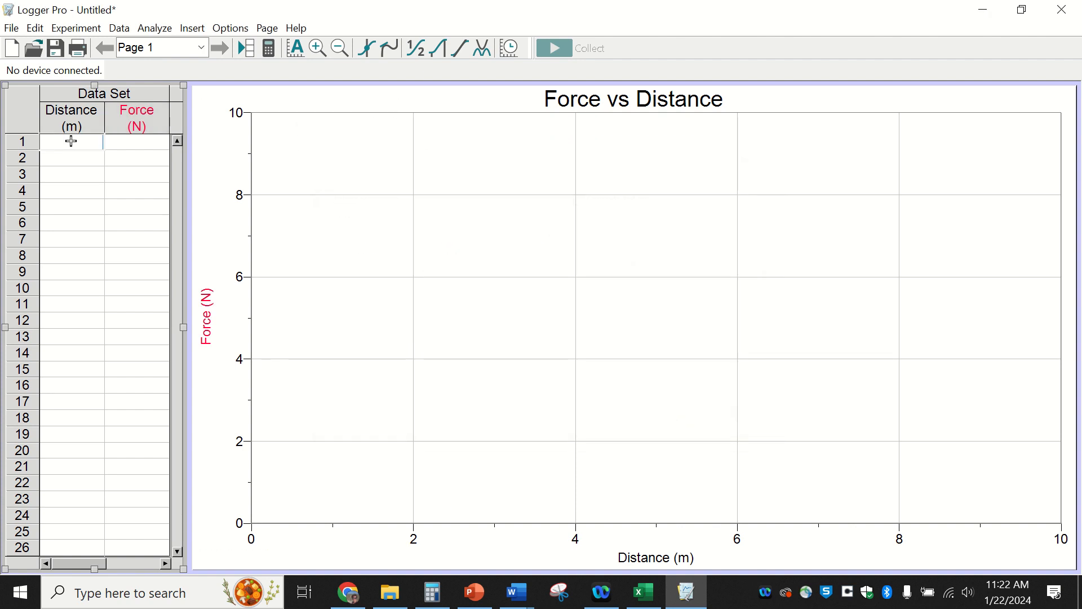
pyautogui.write('1')
pyautogui.press('Return')
pyautogui.write('2')
pyautogui.press('Return')
pyautogui.write('3')
pyautogui.press('Return')
pyautogui.write('4')
# Enter the forces 1, 0.25, 0.11 and 0.0625 in the first four rows of the Force column.
pyautogui.press('Tab')
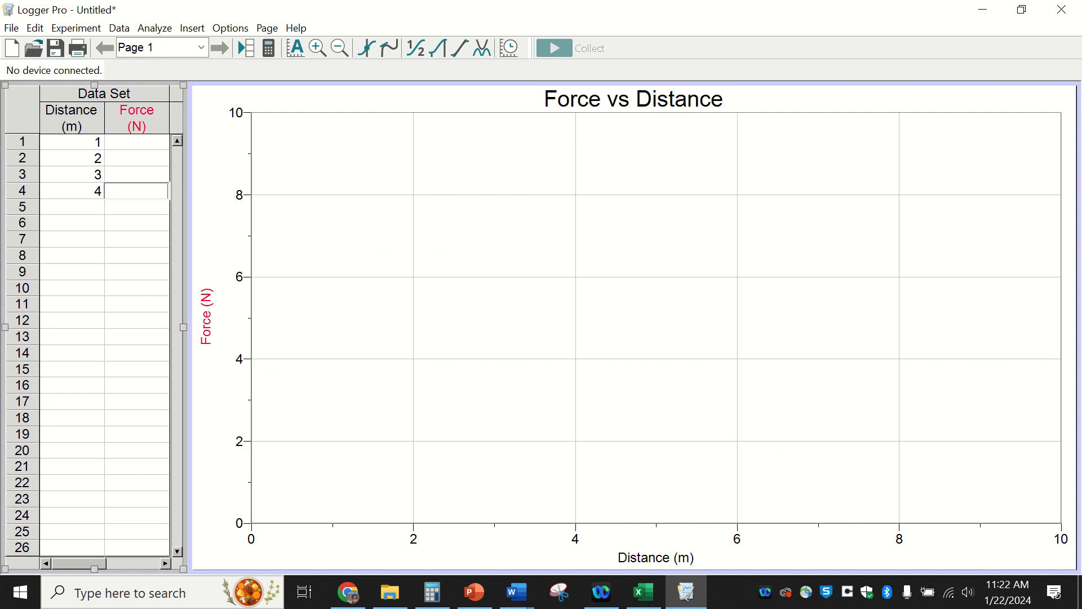
pyautogui.press('Up')
pyautogui.press('Up')
pyautogui.press('Up')
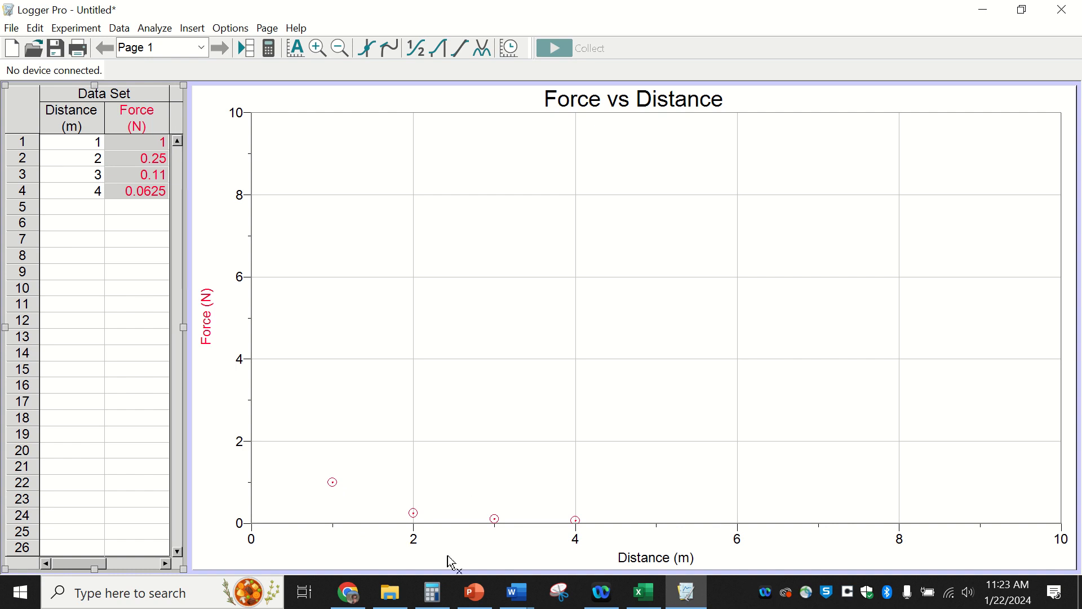
# Recheck the lab document's graph instructions, autoscale the Logger Pro graph and set the distance axis maximum to 5.
pyautogui.click(348, 592)
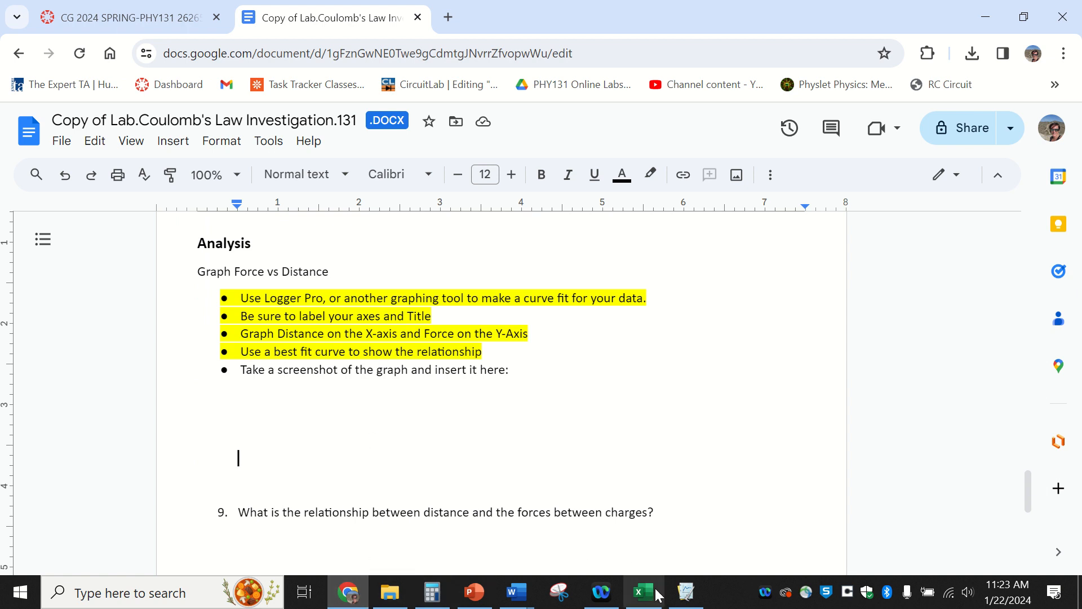
pyautogui.click(686, 591)
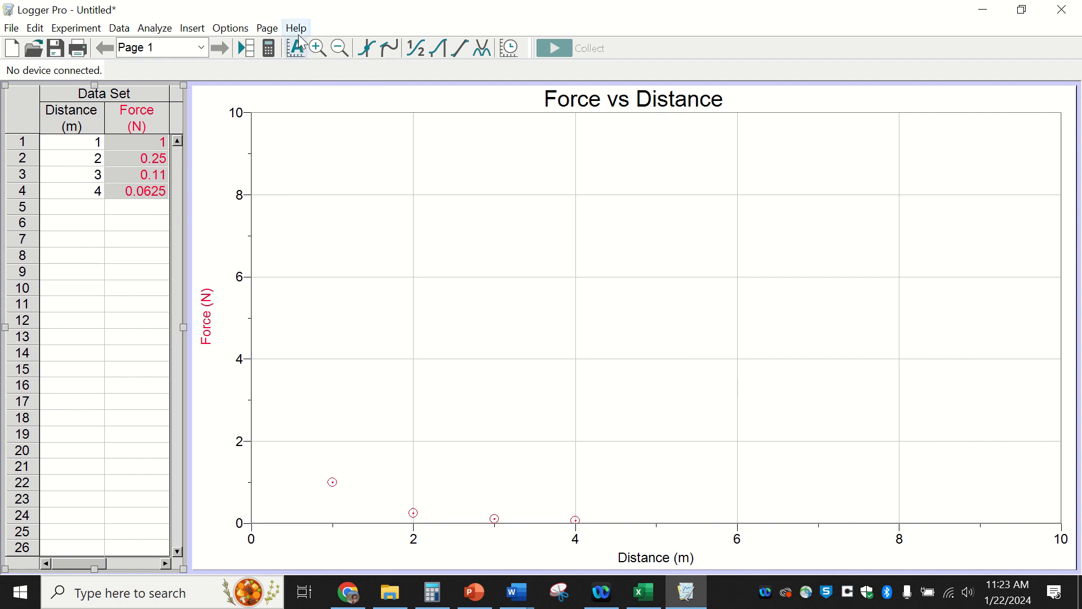
pyautogui.click(302, 53)
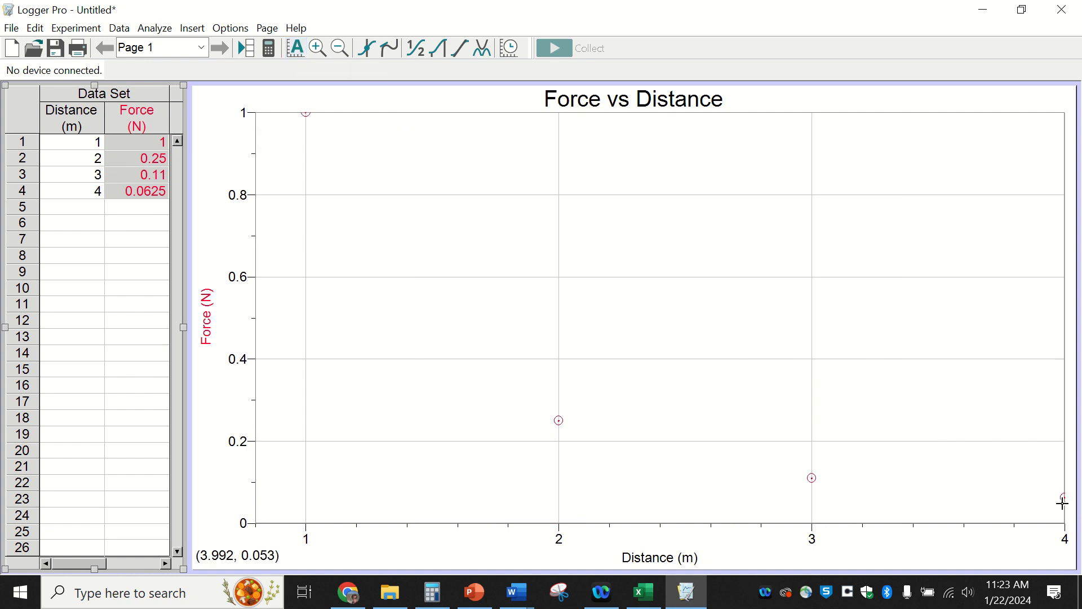
pyautogui.click(1065, 541)
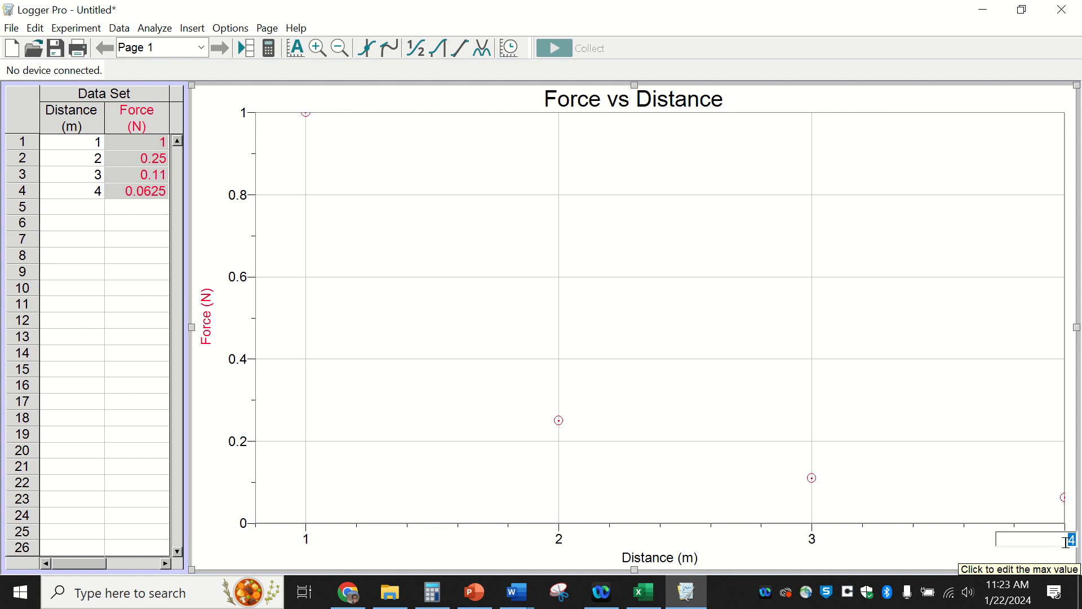
pyautogui.write('5')
pyautogui.press('Return')
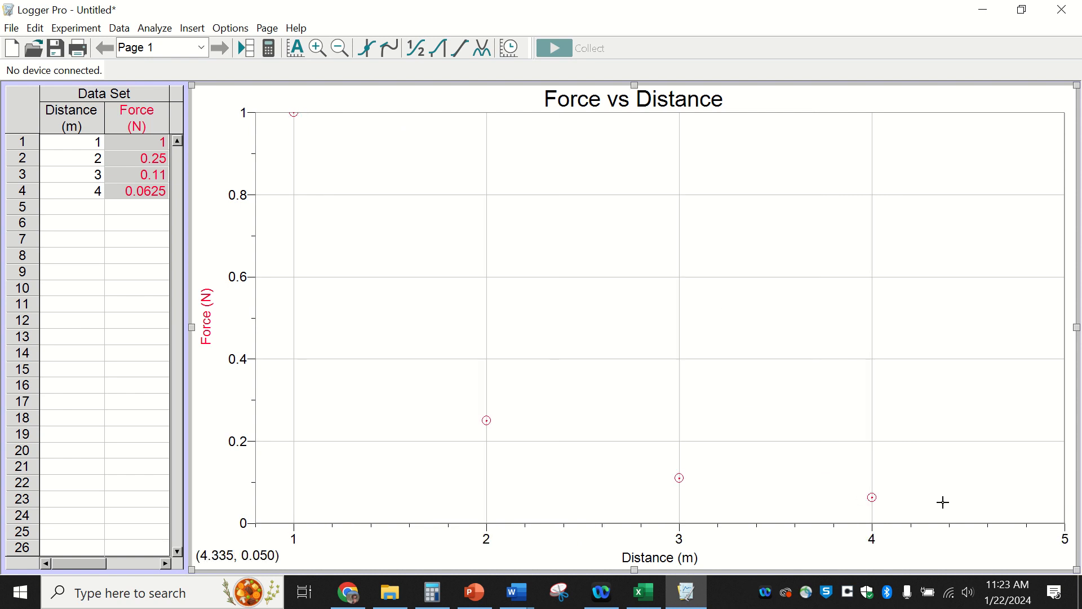
# Set the force axis maximum to 2.
pyautogui.click(242, 113)
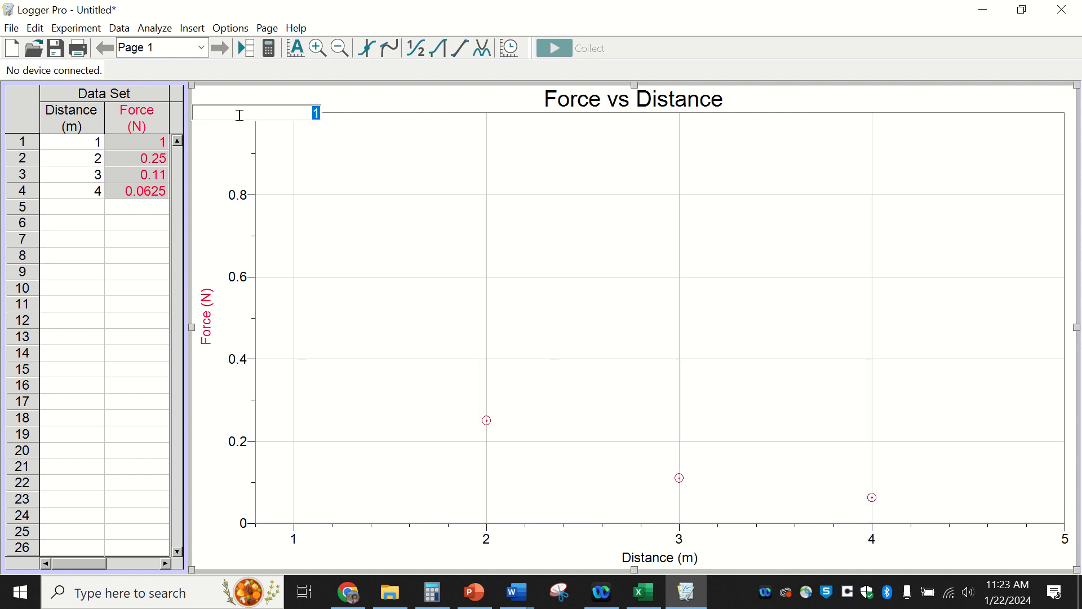
pyautogui.write('12')
pyautogui.press('Return')
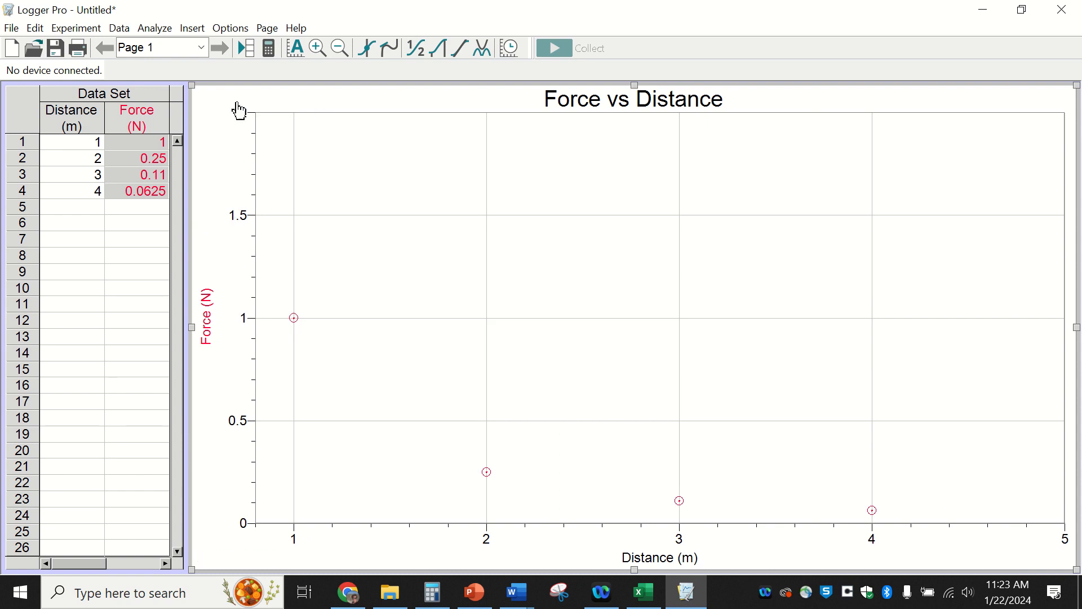
# Set the force axis maximum to 1.5, leaving the Graph Options unchanged.
pyautogui.click(242, 116)
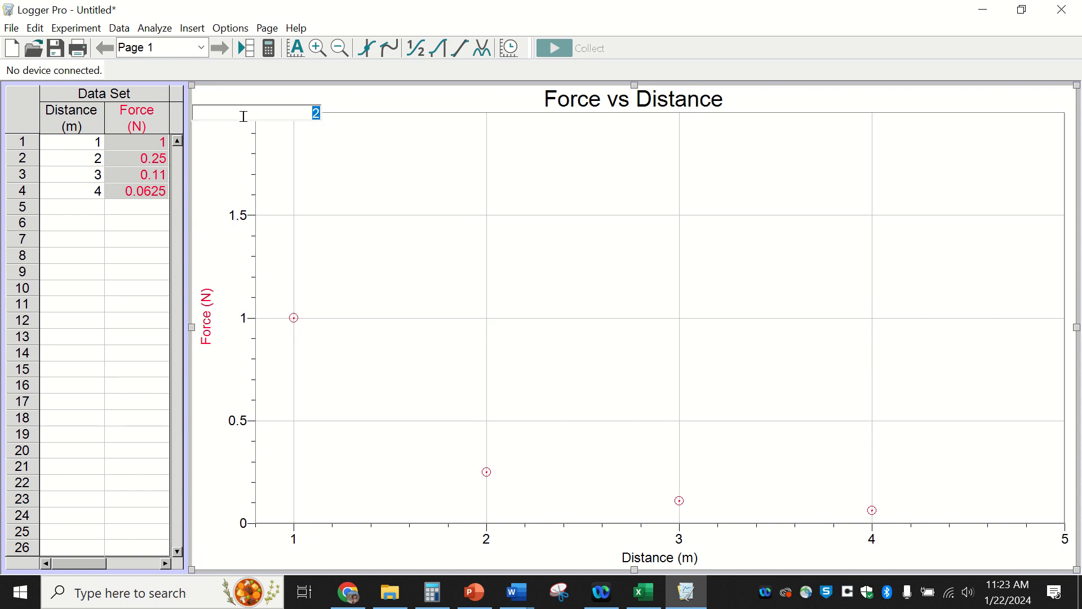
pyautogui.write('1.5')
pyautogui.press('Return')
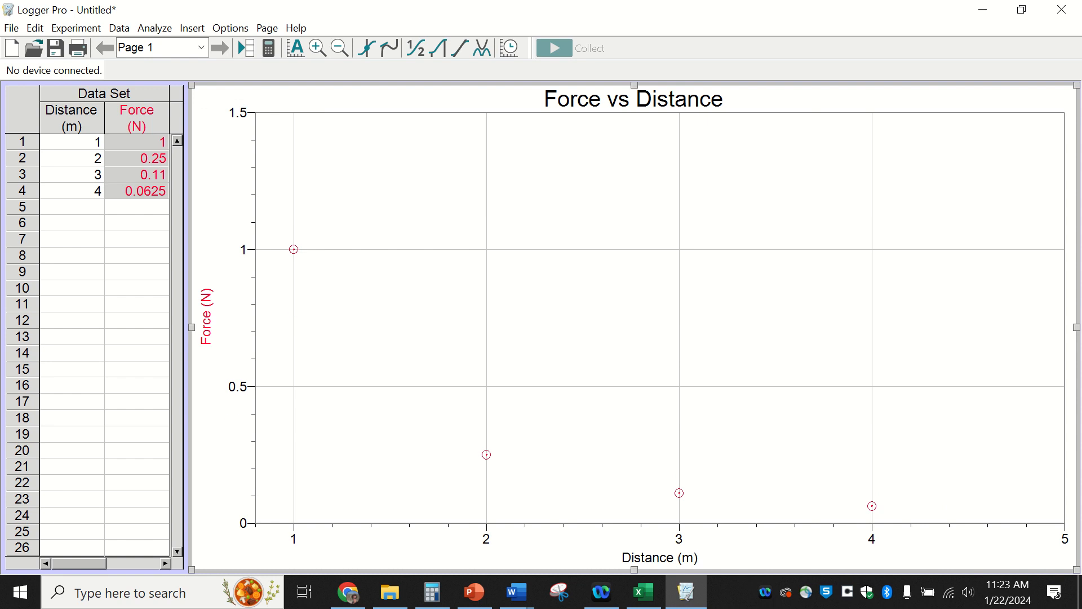
pyautogui.click(400, 231)
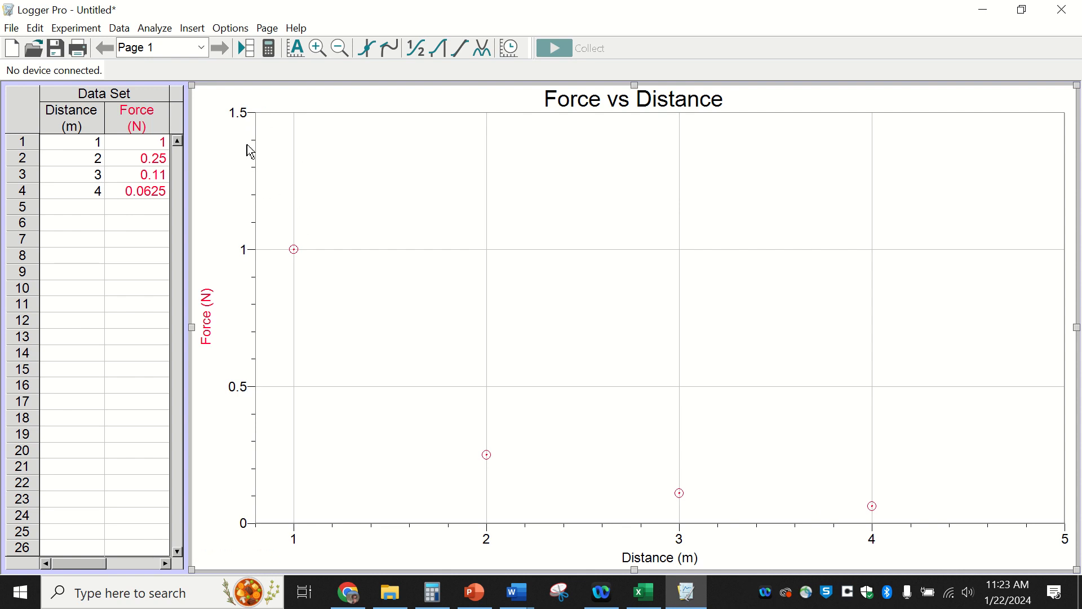
pyautogui.doubleClick(235, 113)
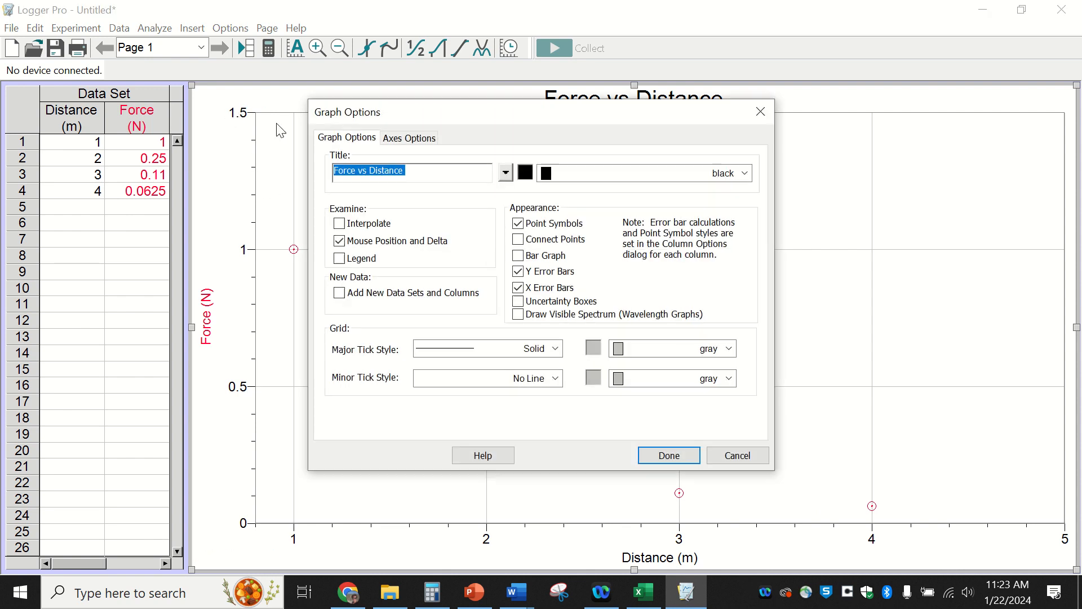
pyautogui.click(736, 456)
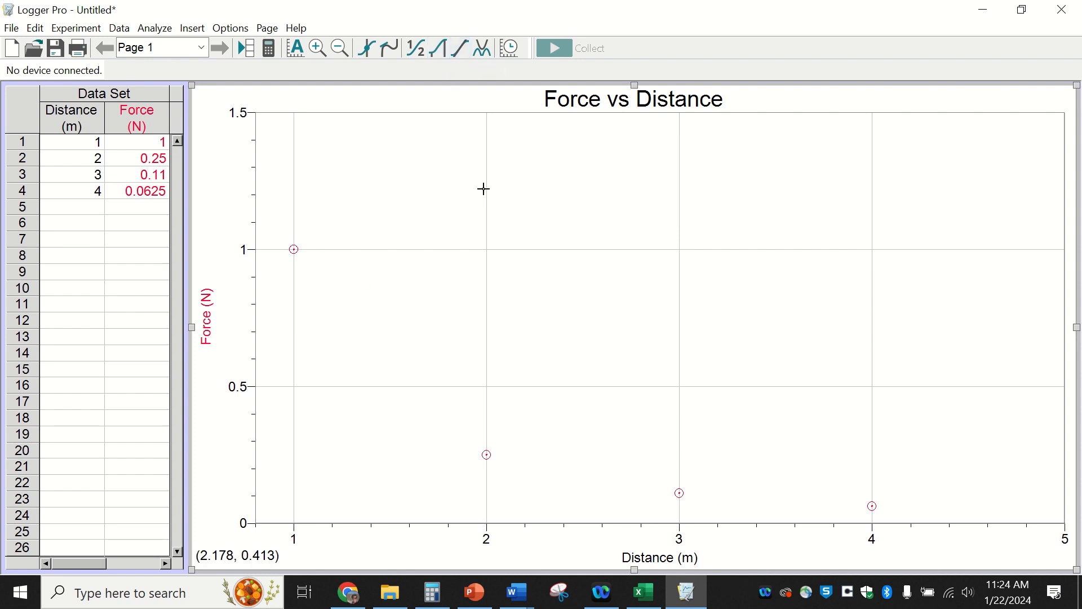
# Open a curve fit on the Force data and try the linear mr+b and quadratic A*r^2+Br+C equations.
pyautogui.click(484, 51)
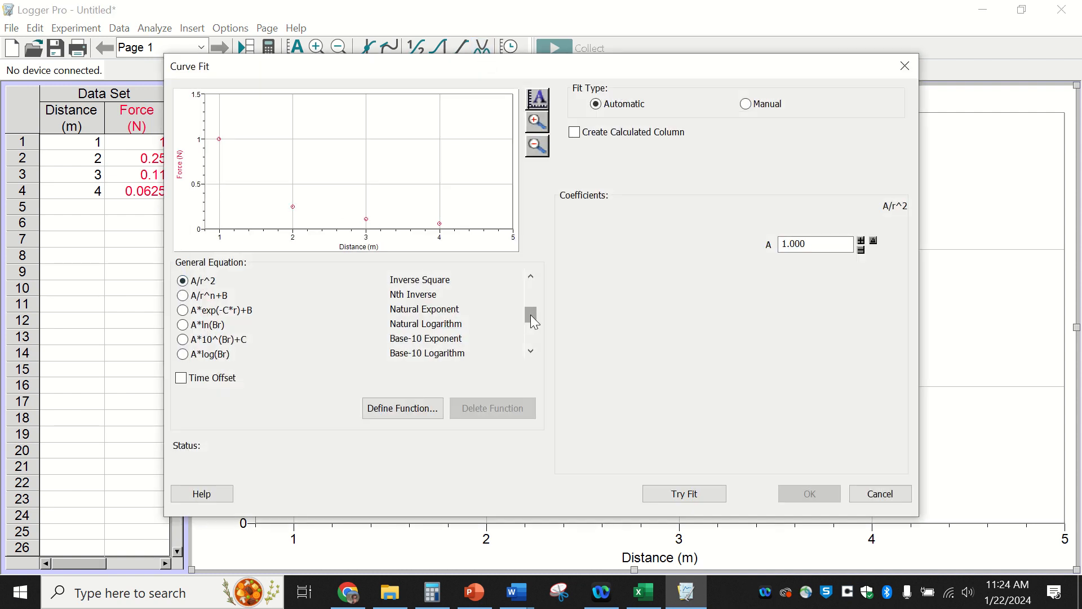
pyautogui.moveTo(531, 315); pyautogui.dragTo(528, 263)
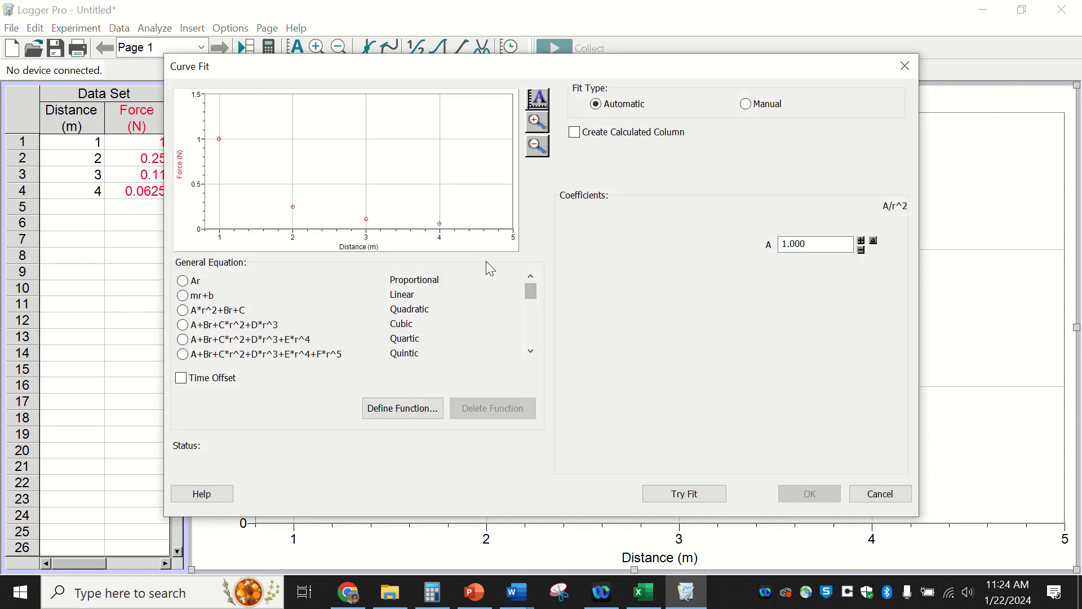
pyautogui.click(206, 295)
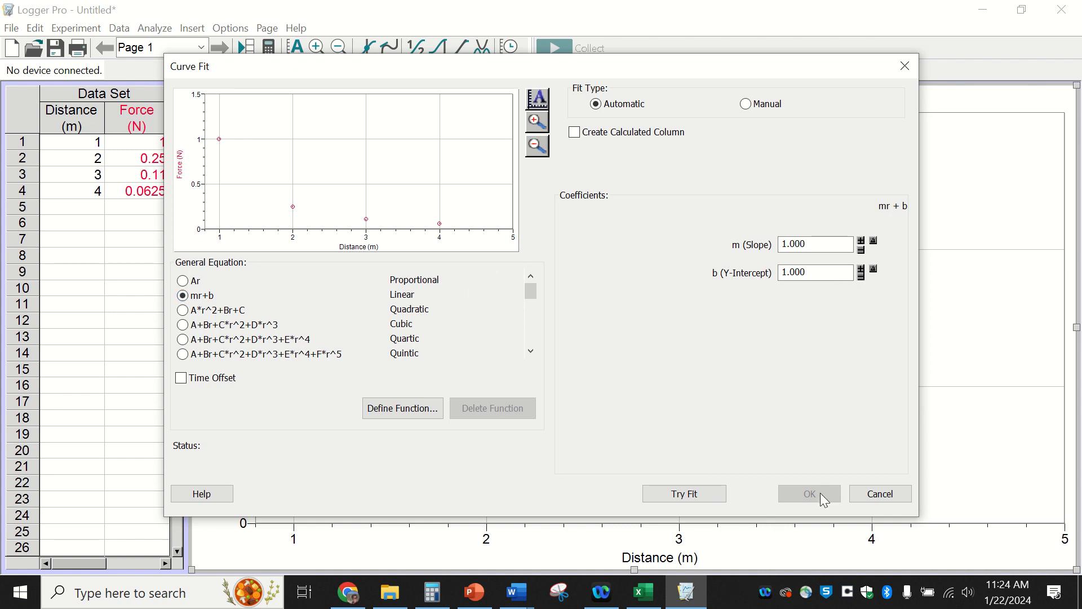
pyautogui.click(665, 494)
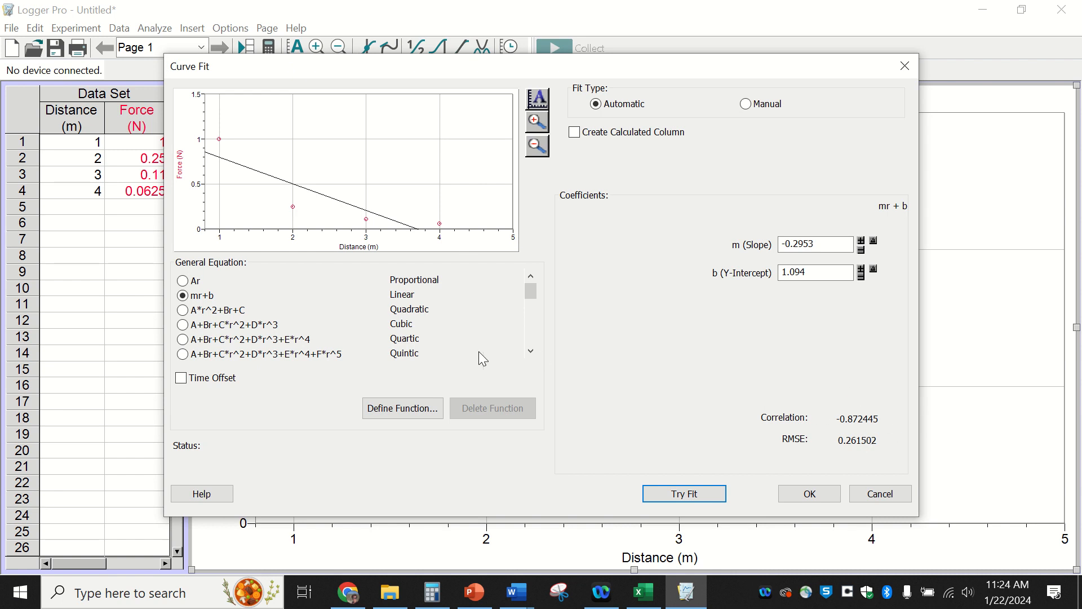
pyautogui.click(215, 312)
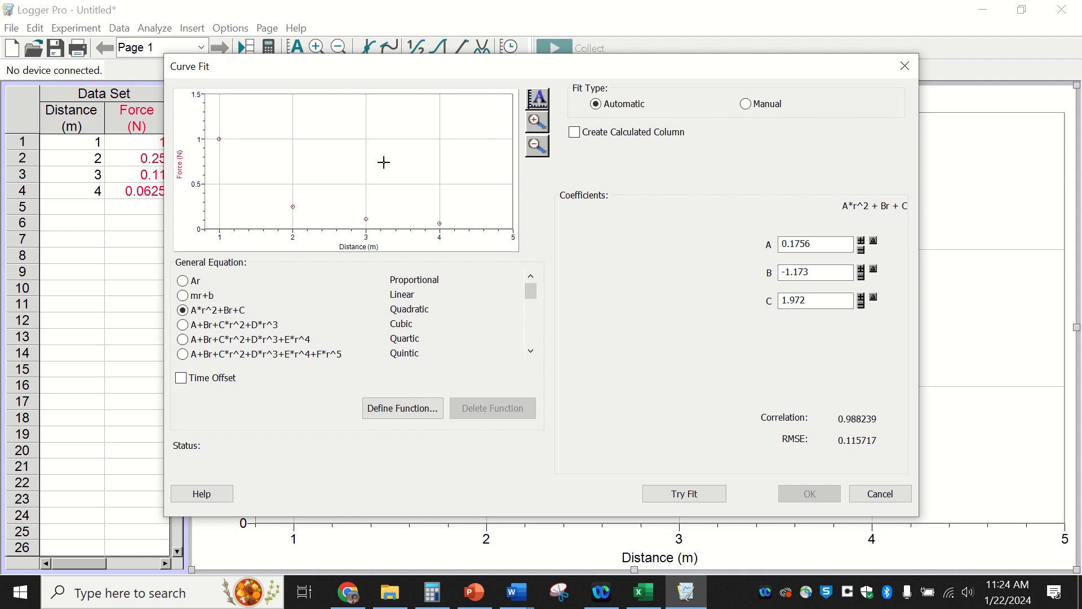
pyautogui.click(684, 494)
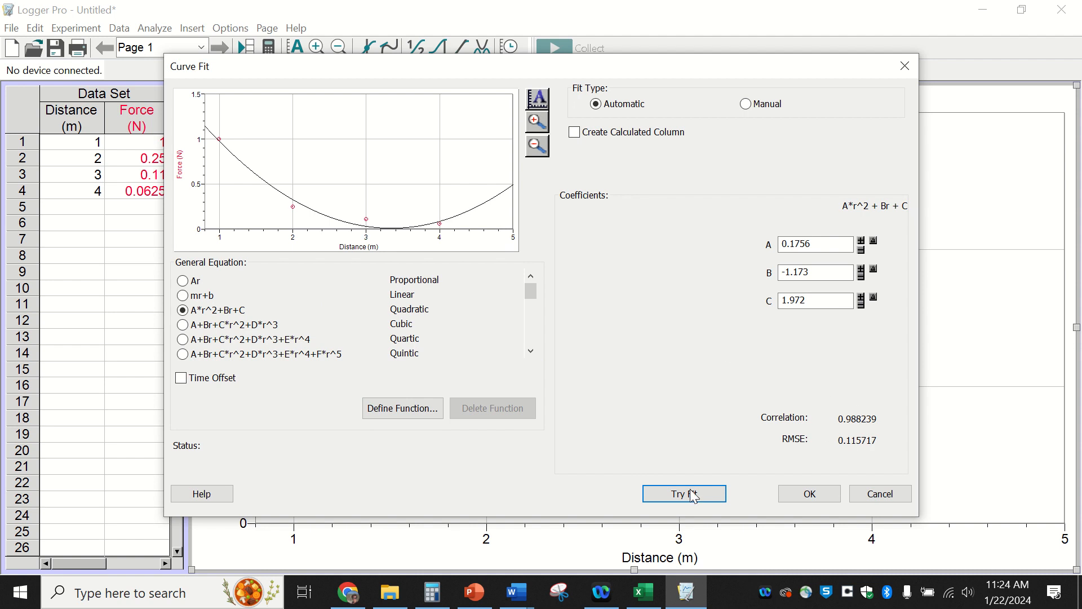
# Try the inverse equation A/r as the fit for the Force data.
pyautogui.click(530, 349)
pyautogui.click(530, 348)
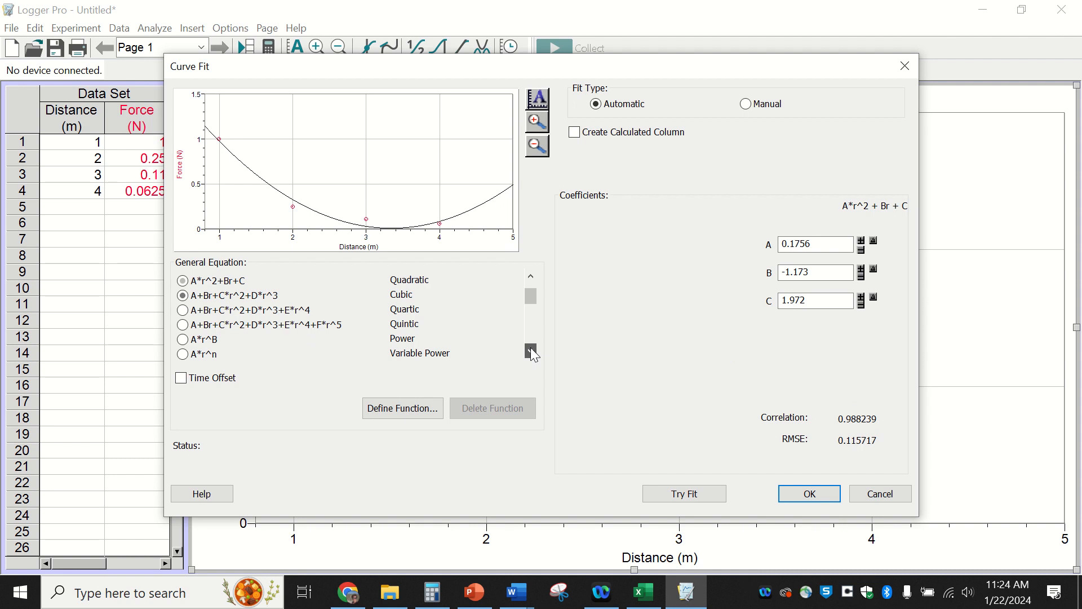
pyautogui.click(530, 349)
pyautogui.click(530, 349)
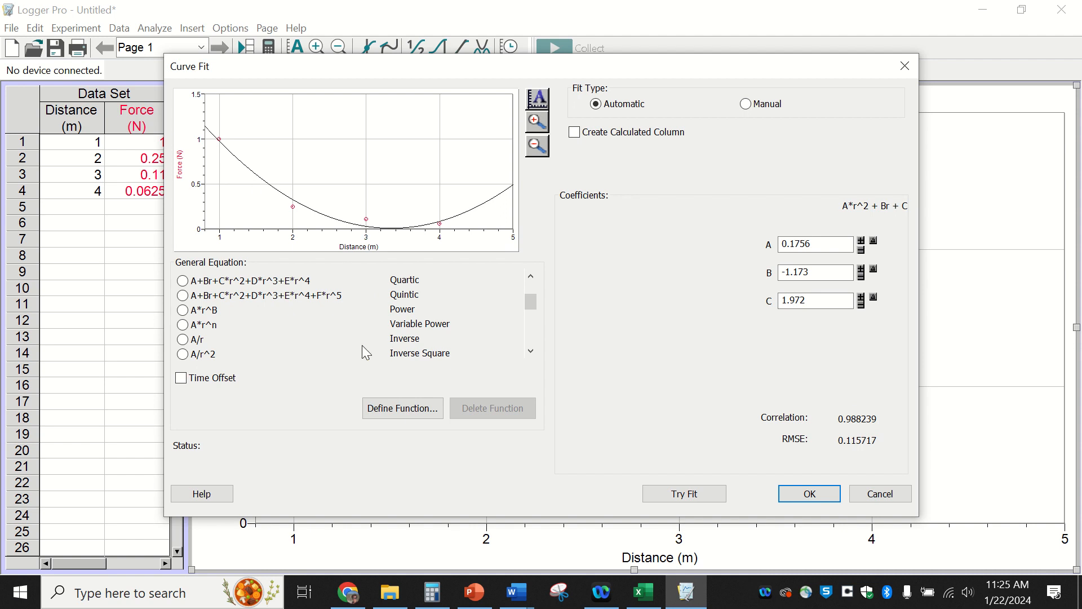
pyautogui.click(182, 339)
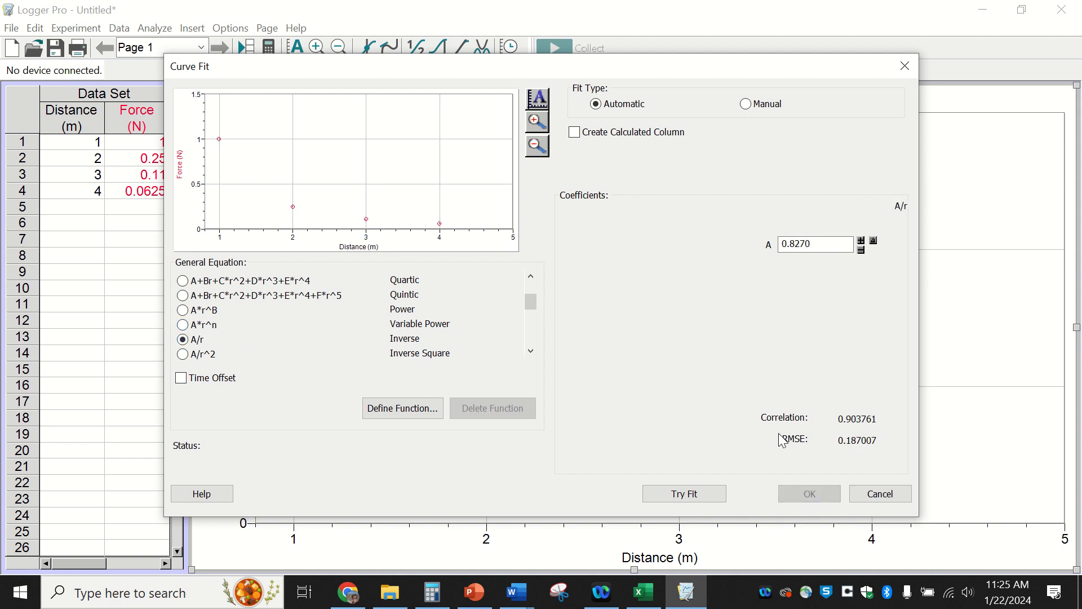
pyautogui.click(683, 492)
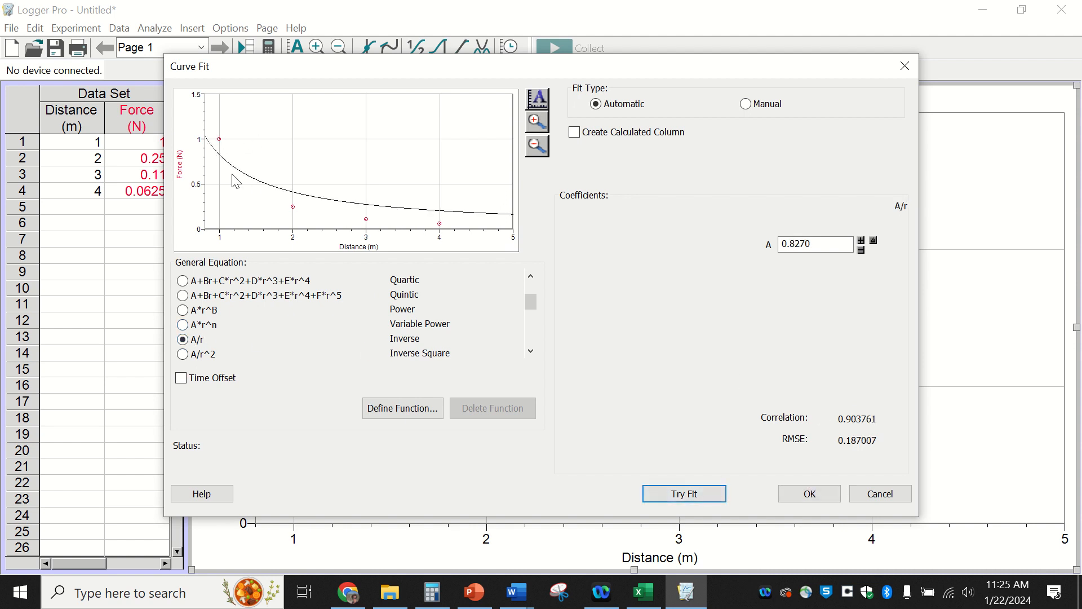
# Fit the Force data with the inverse square equation A/r^2 and move the fit results box to the graph's upper middle, clear of the curve.
pyautogui.click(186, 355)
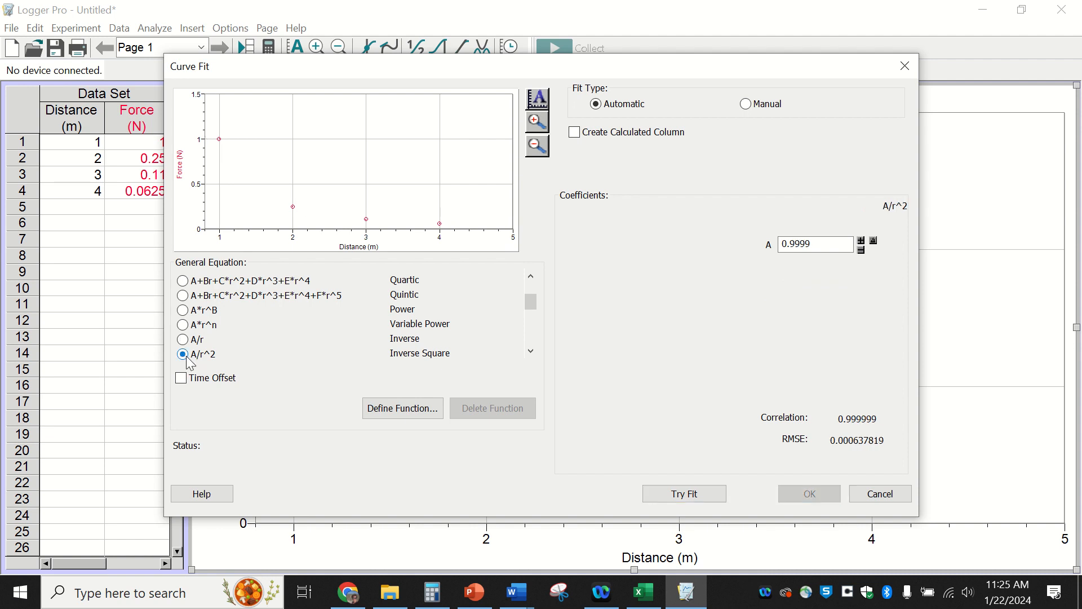
pyautogui.click(694, 494)
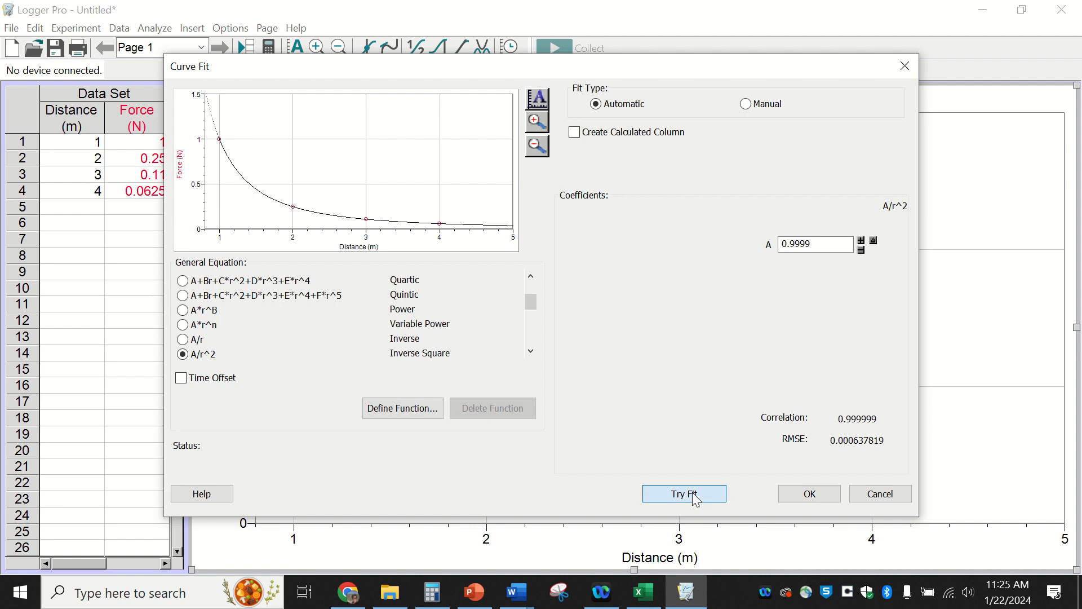
pyautogui.click(815, 492)
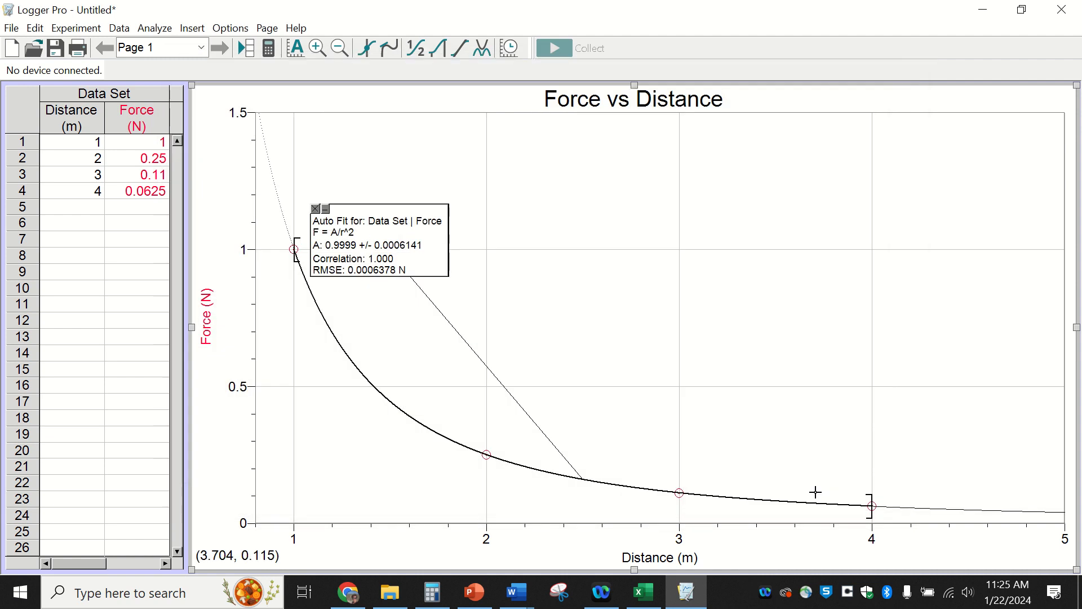
pyautogui.moveTo(379, 242)
pyautogui.mouseDown()
pyautogui.moveTo(580, 197)
pyautogui.moveTo(620, 205)
pyautogui.mouseUp()
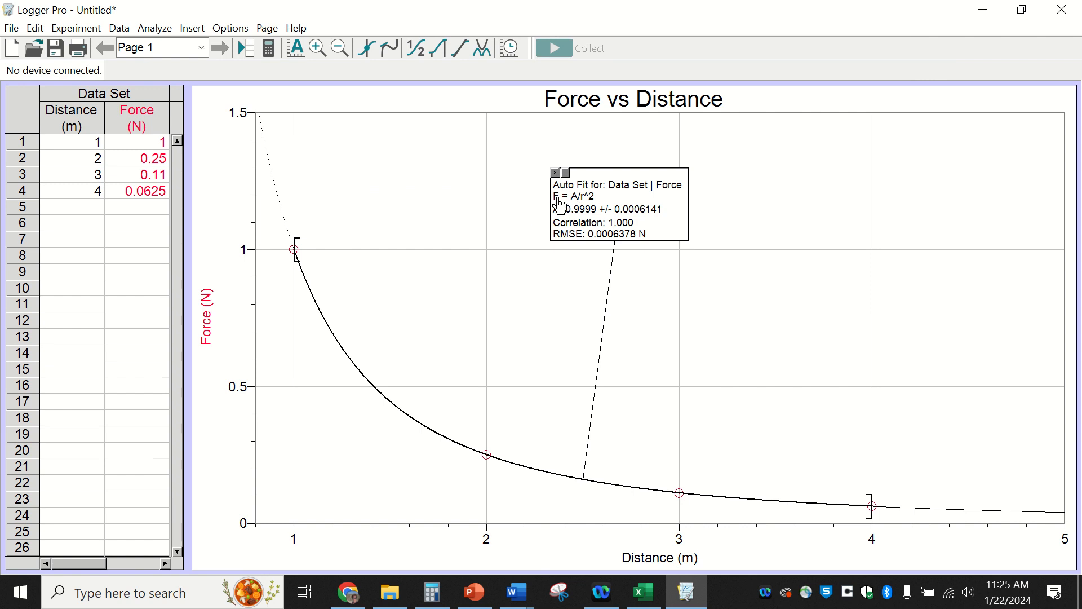
# Check the remaining instructions and questions in the Google Docs lab document, and copy the fitted Force vs Distance graph from Logger Pro.
pyautogui.click(348, 592)
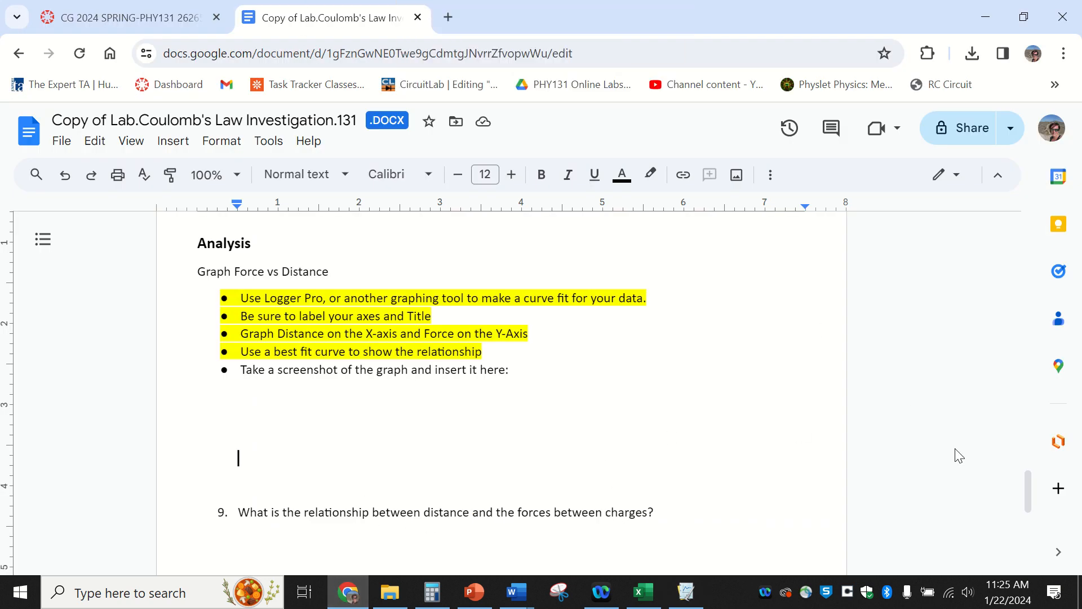
pyautogui.moveTo(1027, 492); pyautogui.dragTo(1039, 550)
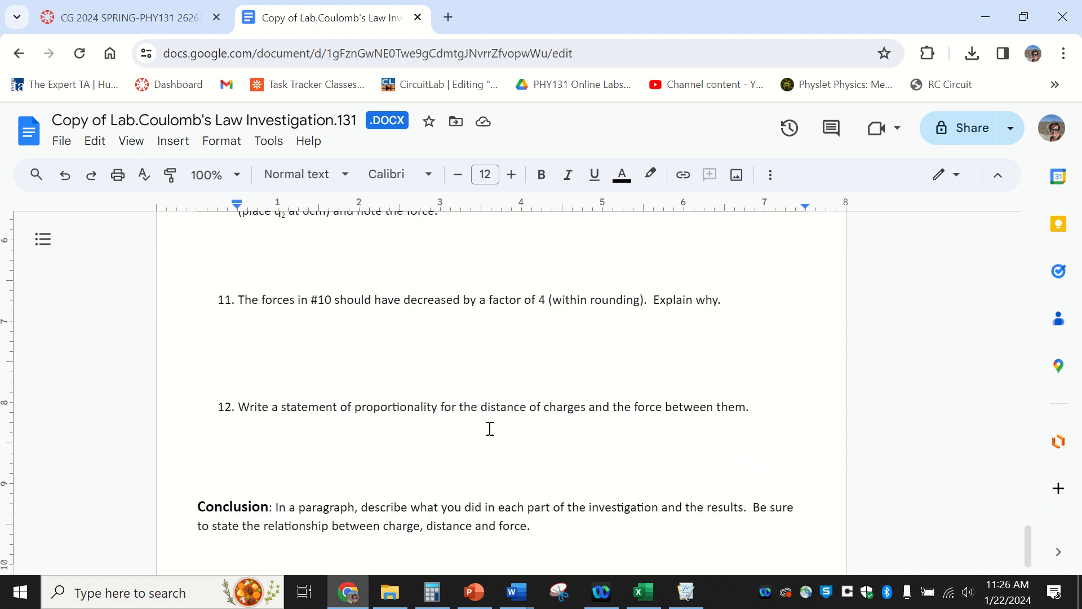
pyautogui.click(686, 592)
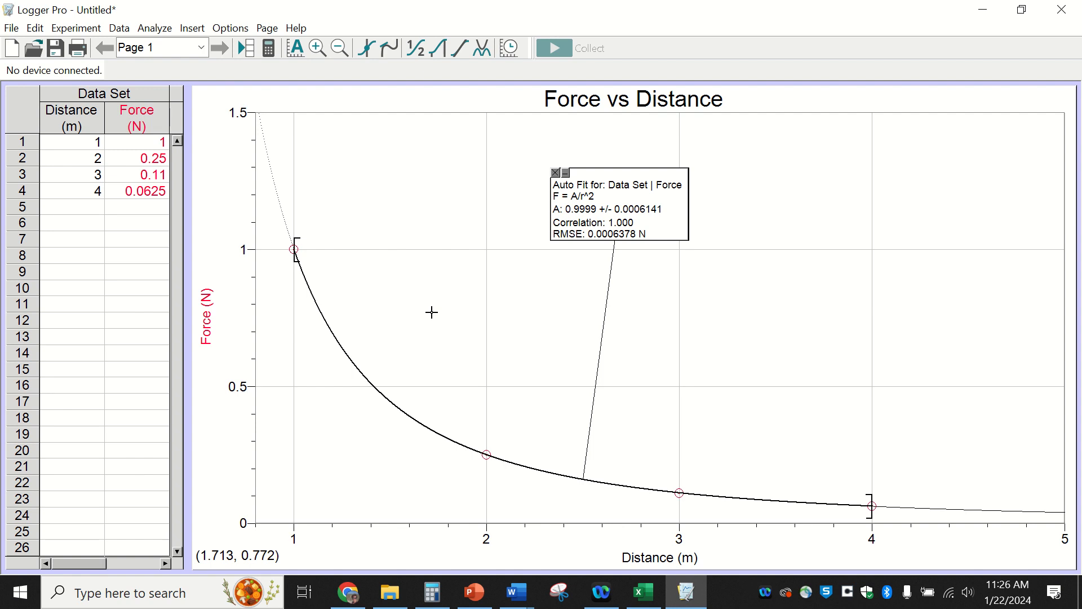
pyautogui.click(338, 156)
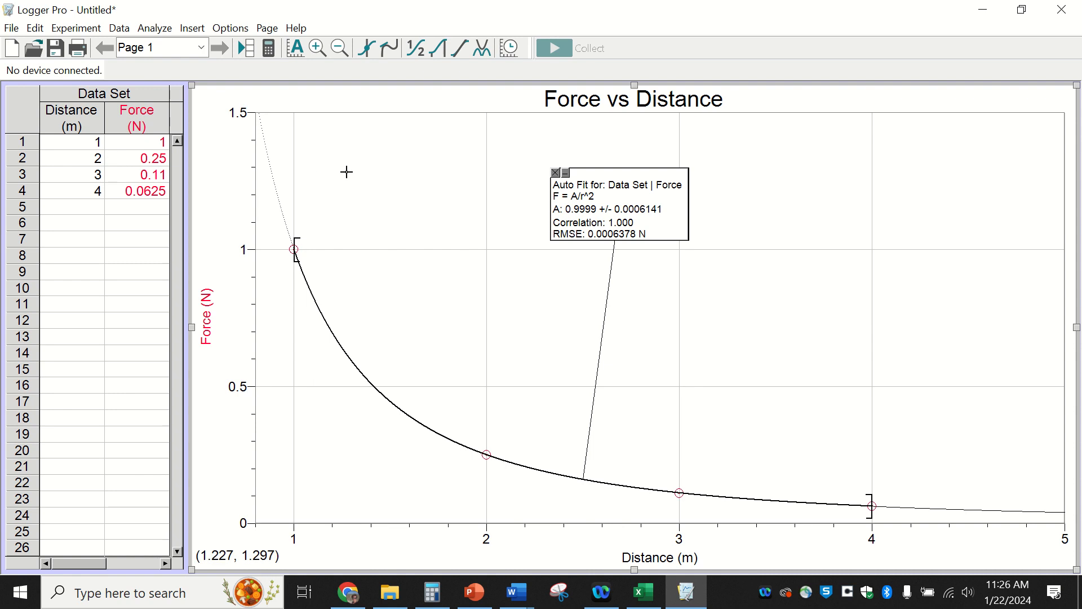
pyautogui.click(114, 253)
pyautogui.click(384, 205)
pyautogui.rightClick(384, 204)
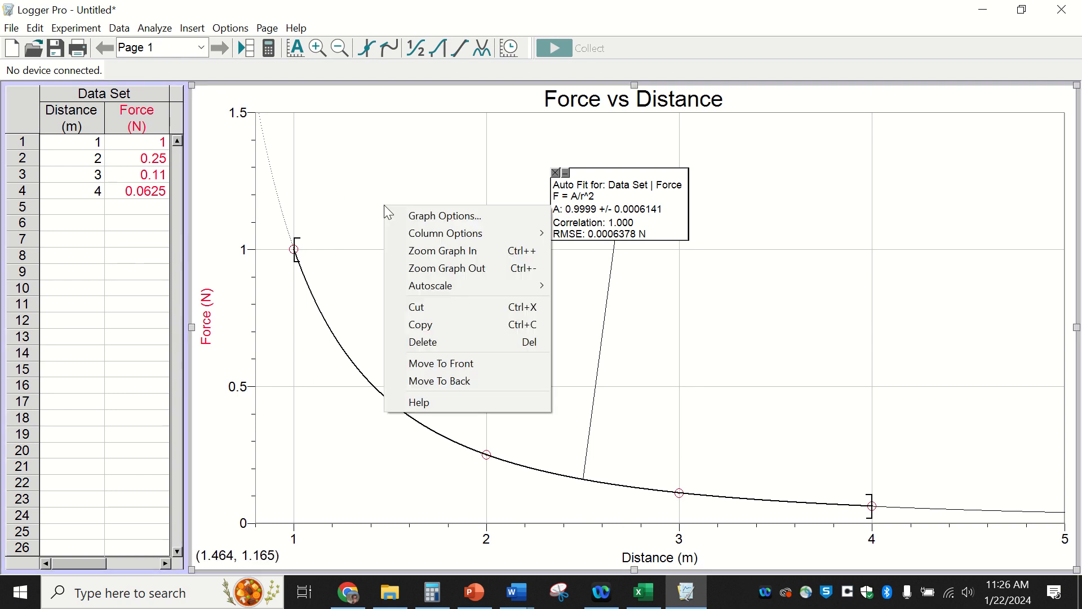
pyautogui.click(429, 324)
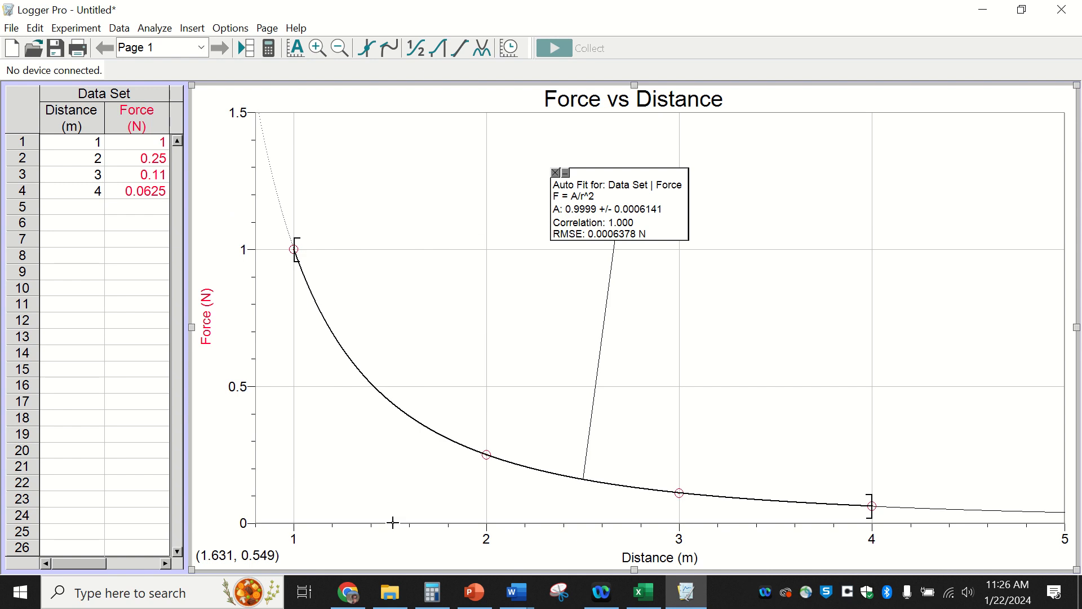
# Switch to the Google Docs lab document and paste the graph below the "Take a screenshot of the graph and insert it here:" bullet.
pyautogui.click(347, 591)
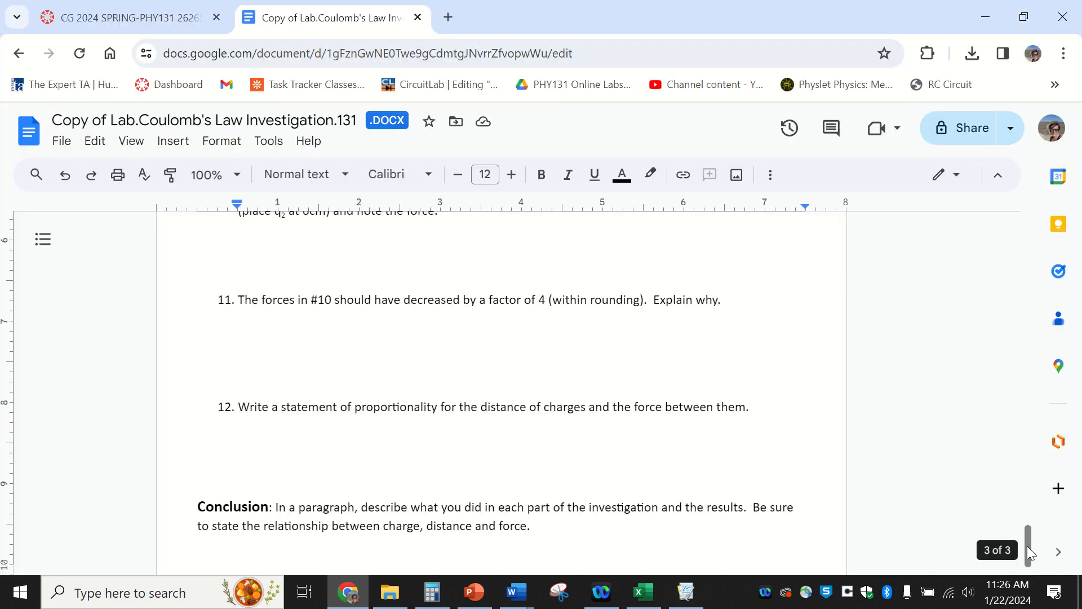
pyautogui.moveTo(1027, 546); pyautogui.dragTo(1027, 493)
pyautogui.click(449, 413)
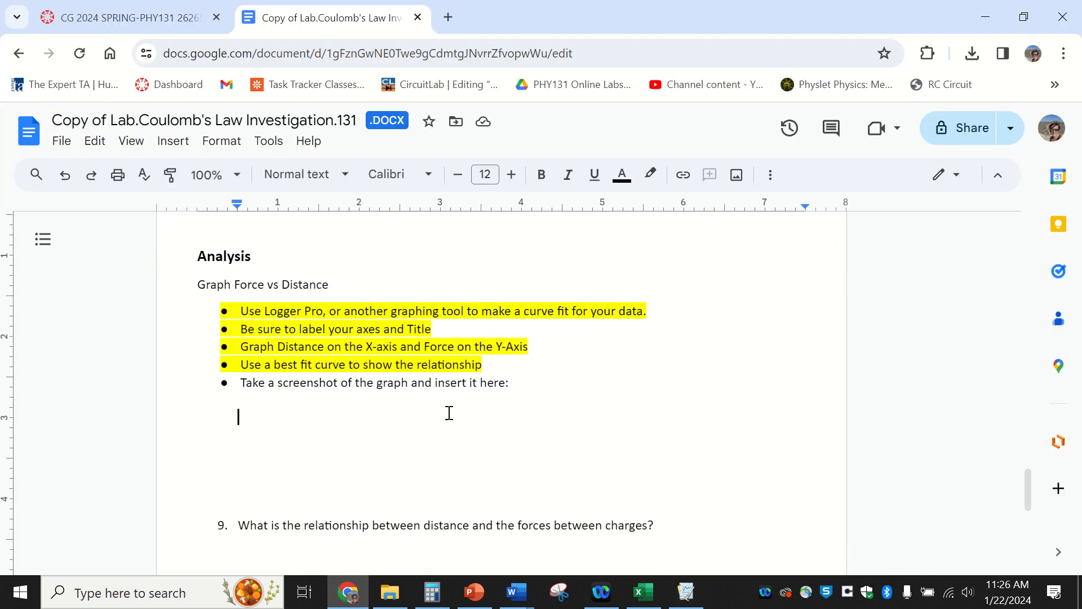
pyautogui.hotkey('ctrl', 'v')
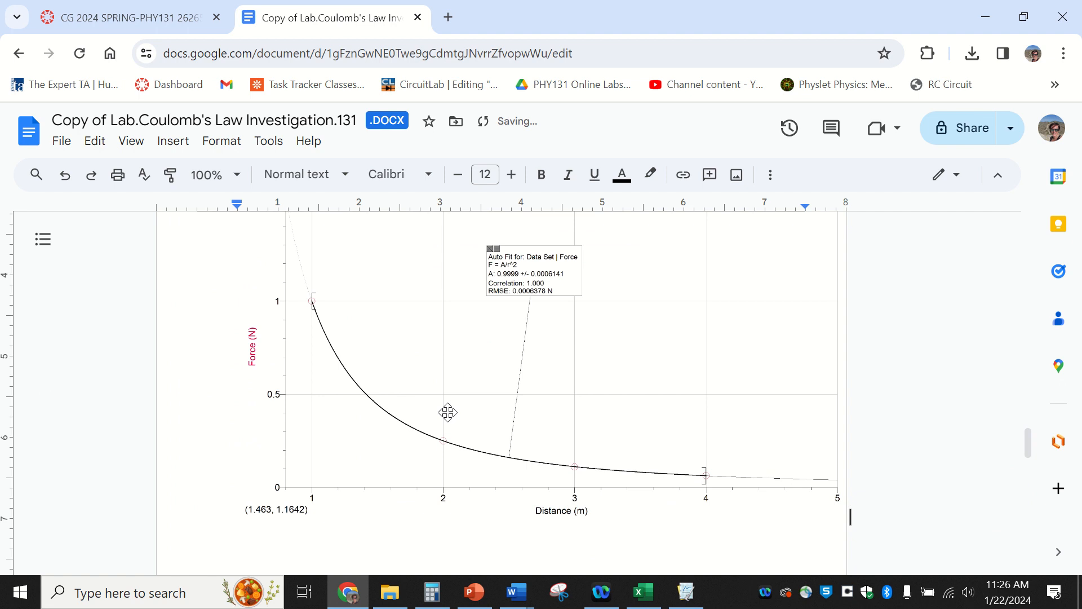
# Try cropping the pasted graph inward from its lower-left corner, and undo the crop.
pyautogui.click(621, 414)
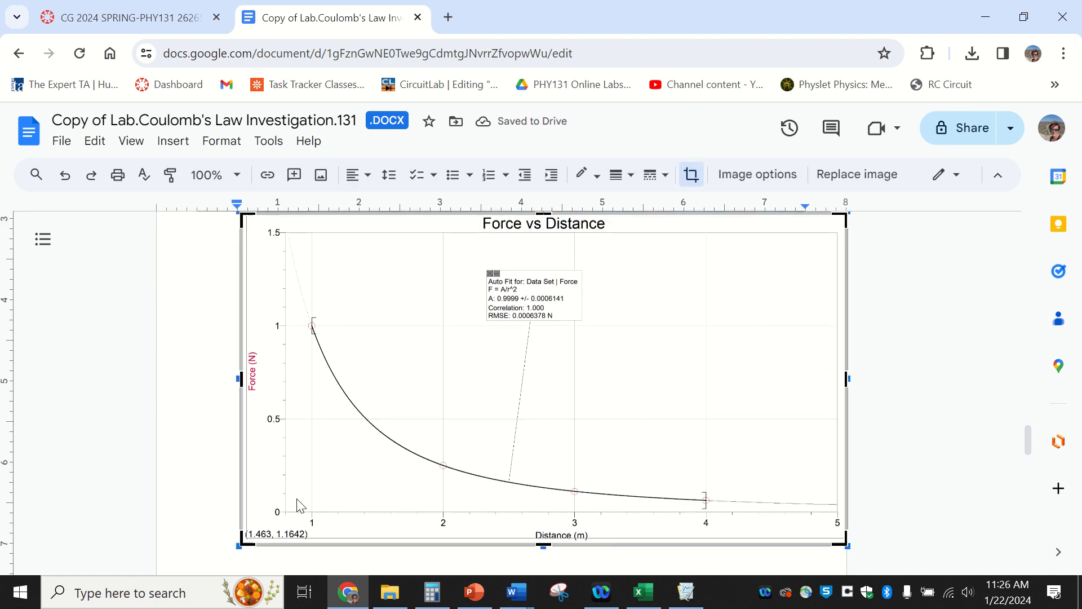
pyautogui.moveTo(243, 543); pyautogui.dragTo(432, 406)
pyautogui.click(764, 416)
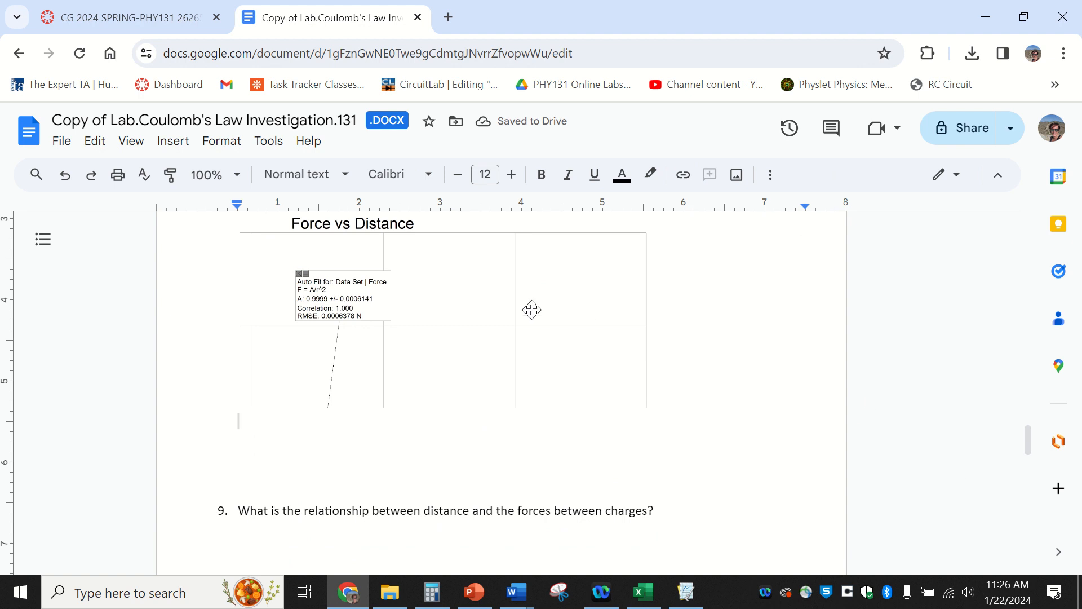
pyautogui.hotkey('ctrl', 'z')
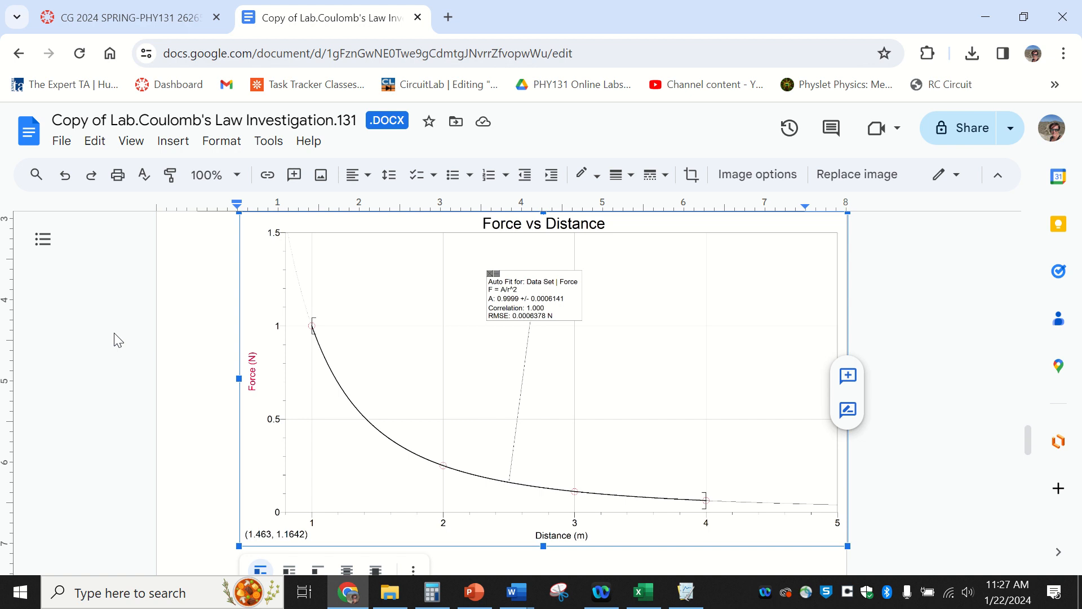
pyautogui.moveTo(482, 11)
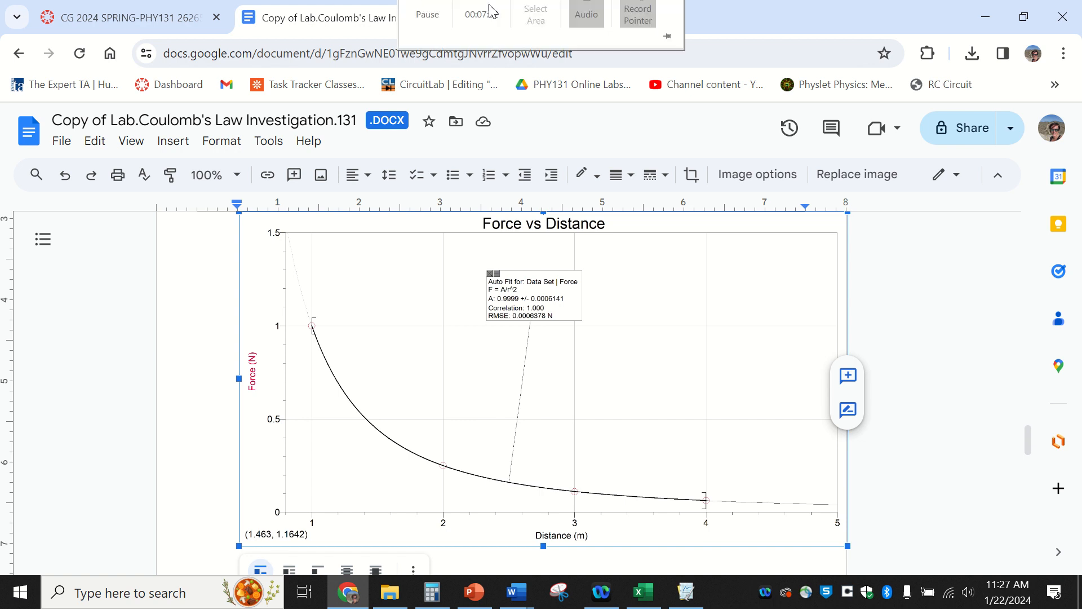